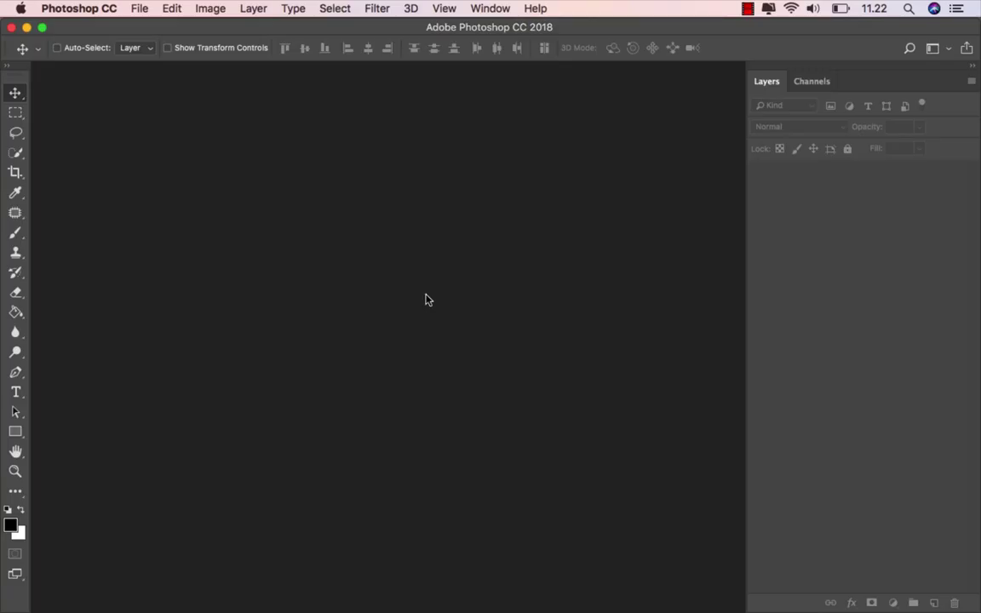
# Step: Create Untitled-1: a 3000 × 2000 px landscape document at 300 ppi with white background
pyautogui.click(139, 8)
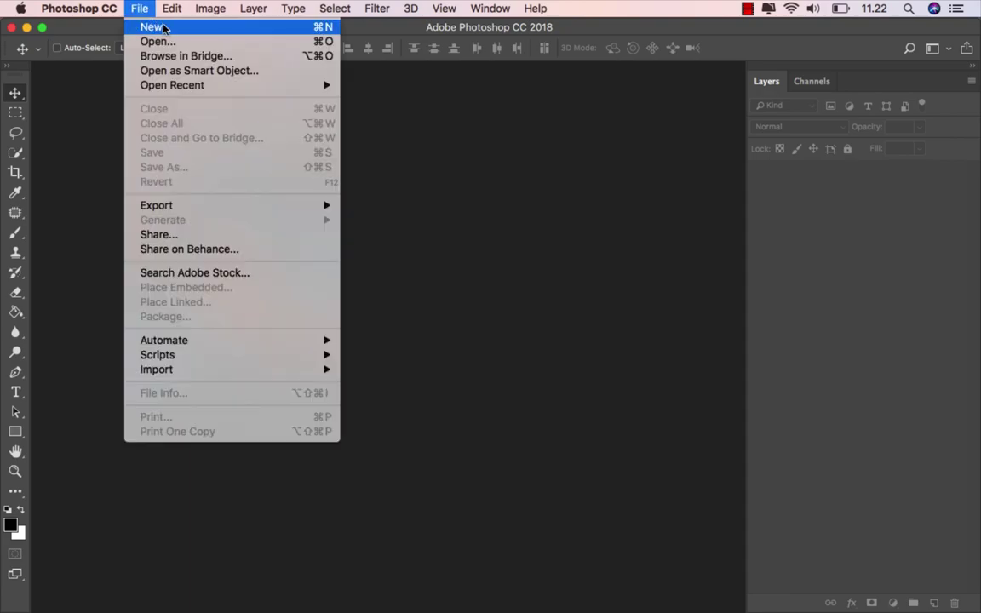
pyautogui.click(170, 27)
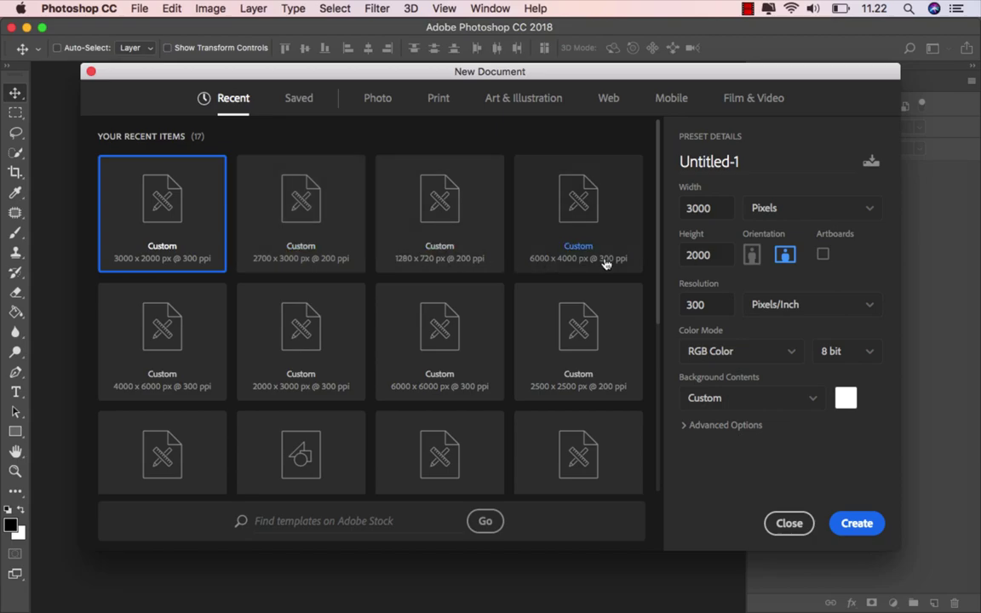
pyautogui.doubleClick(700, 207)
pyautogui.press('Tab')
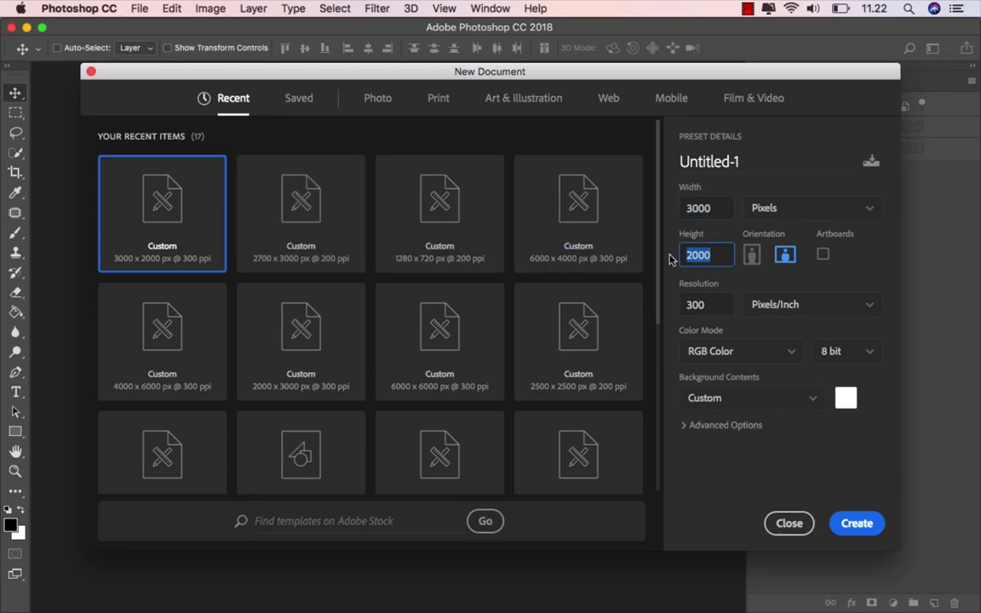
pyautogui.press('Tab')
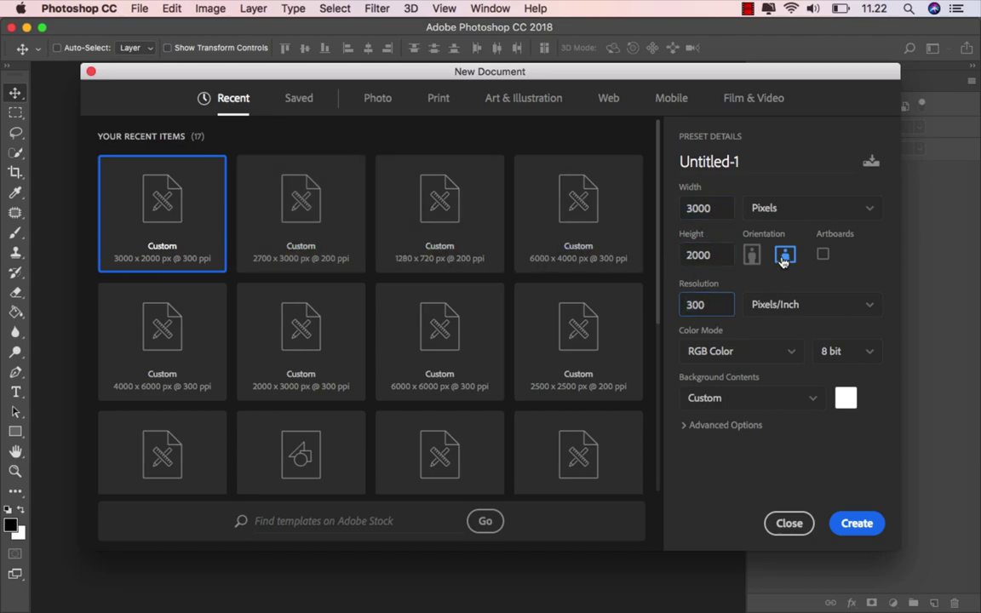
pyautogui.click(707, 239)
pyautogui.click(855, 524)
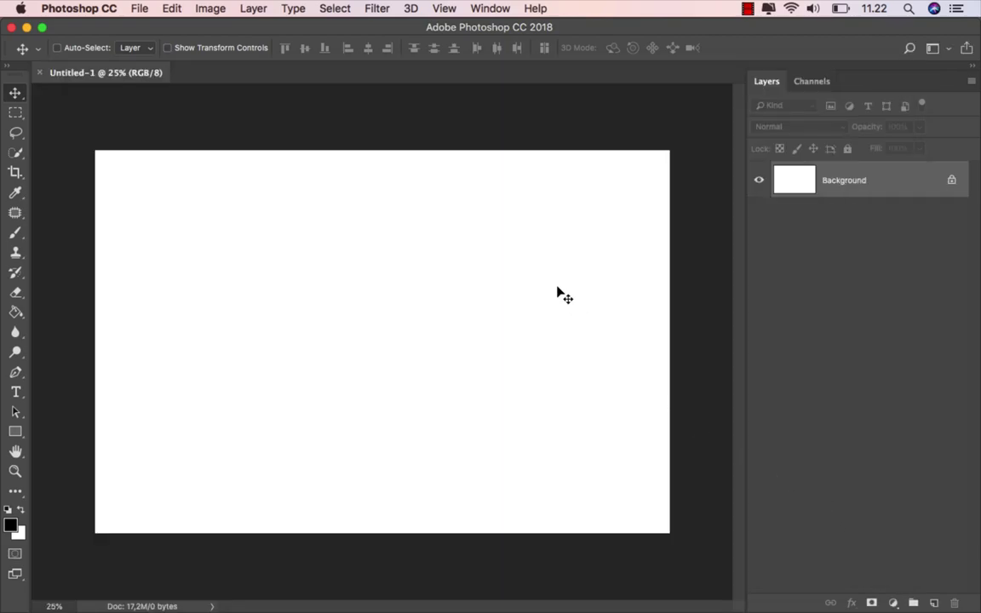
# Step: Fill the Background layer with solid black using the Paint Bucket Tool
pyautogui.click(15, 312)
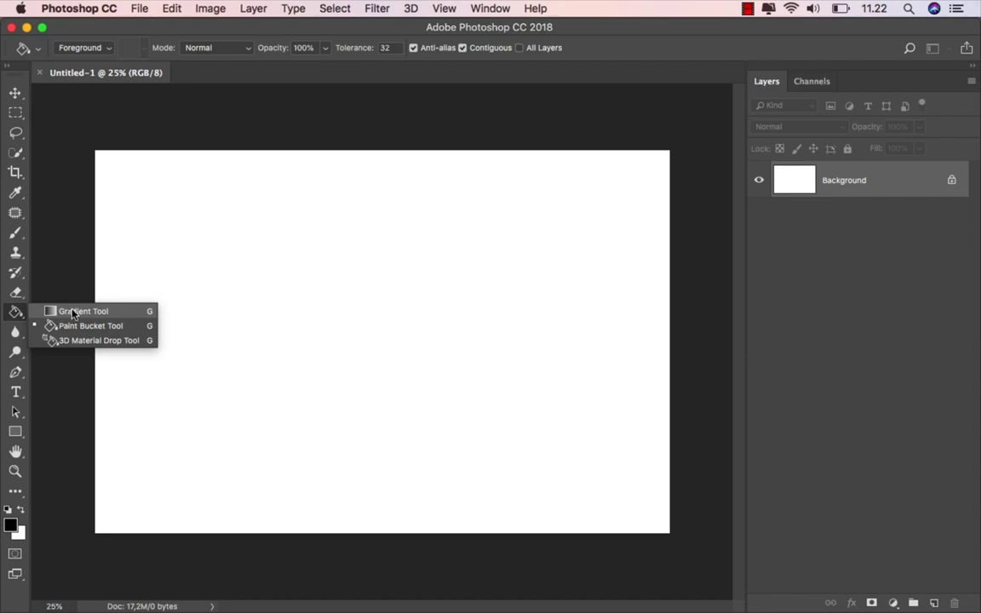
pyautogui.click(121, 328)
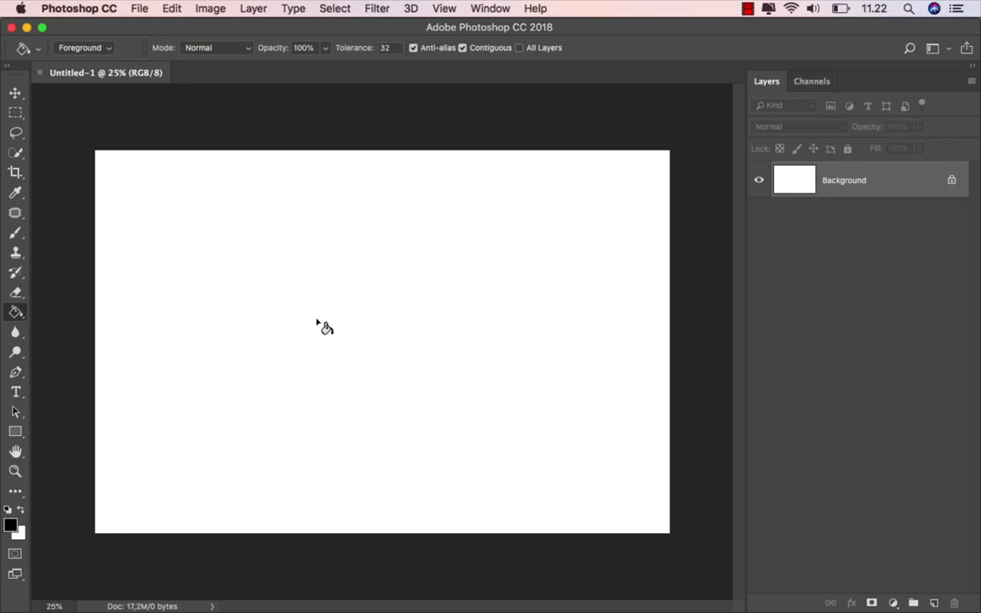
pyautogui.click(324, 366)
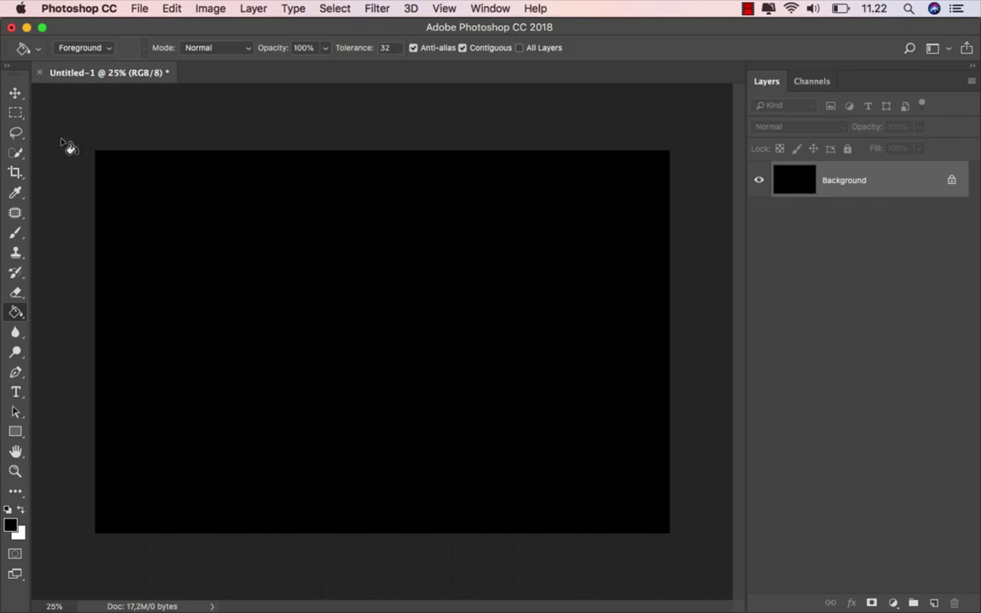
pyautogui.click(15, 92)
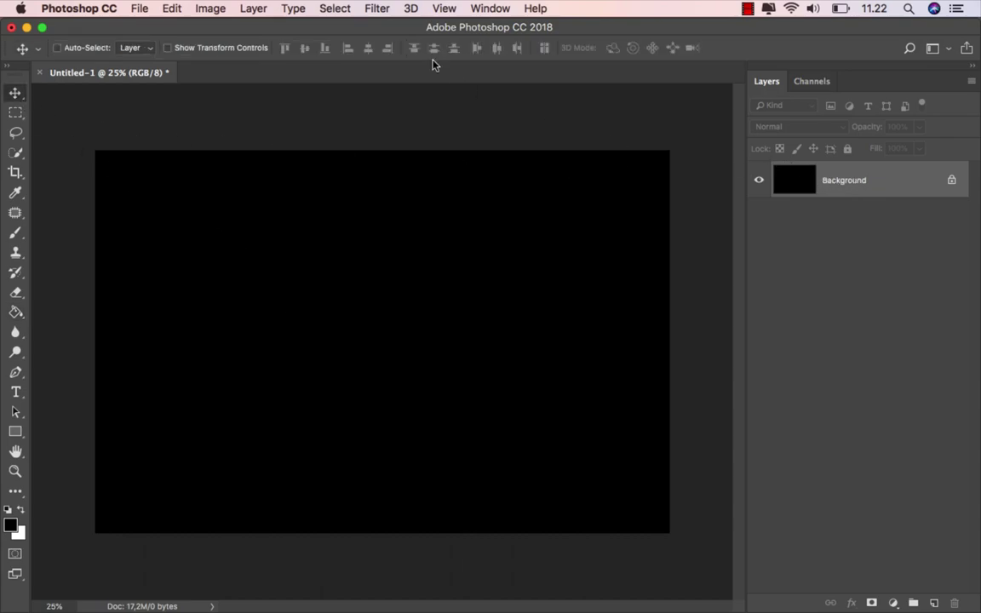
# Step: Apply the Filter Gallery Sponge filter with brush size 5, definition 15, smoothness 6
pyautogui.click(375, 9)
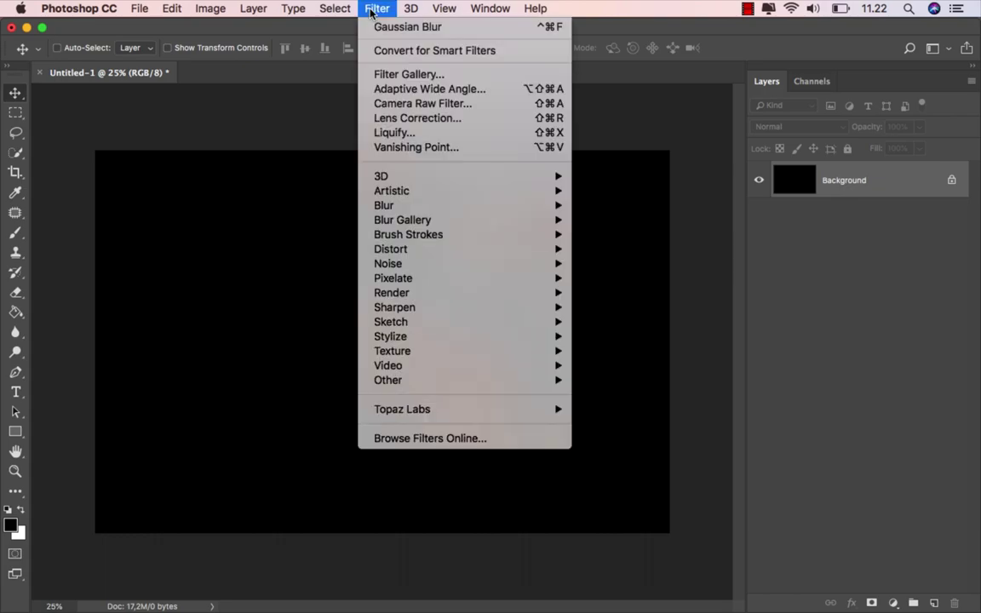
pyautogui.click(462, 75)
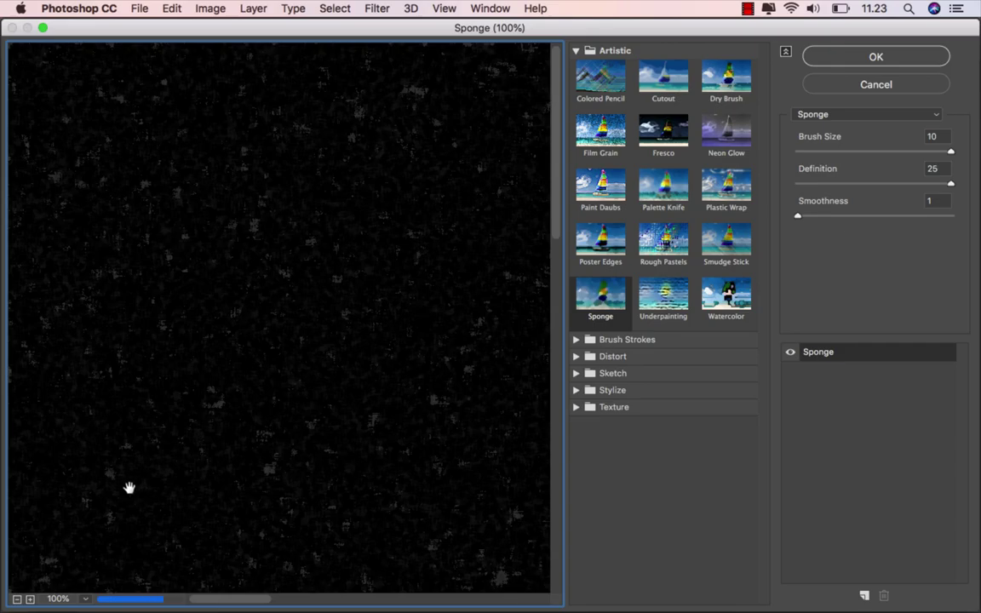
pyautogui.click(85, 600)
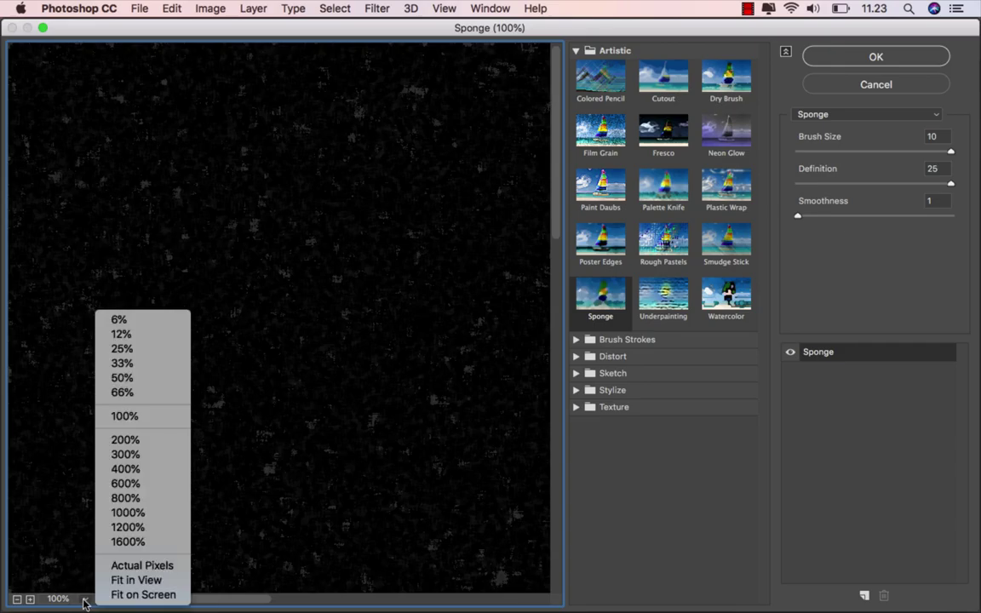
pyautogui.click(156, 583)
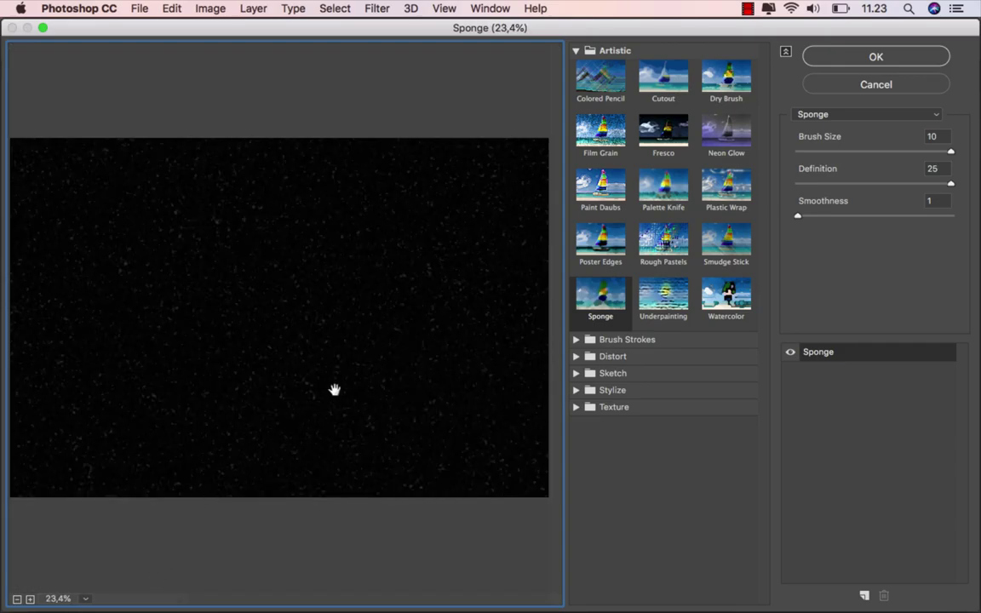
pyautogui.click(943, 152)
pyautogui.moveTo(898, 151); pyautogui.dragTo(888, 152)
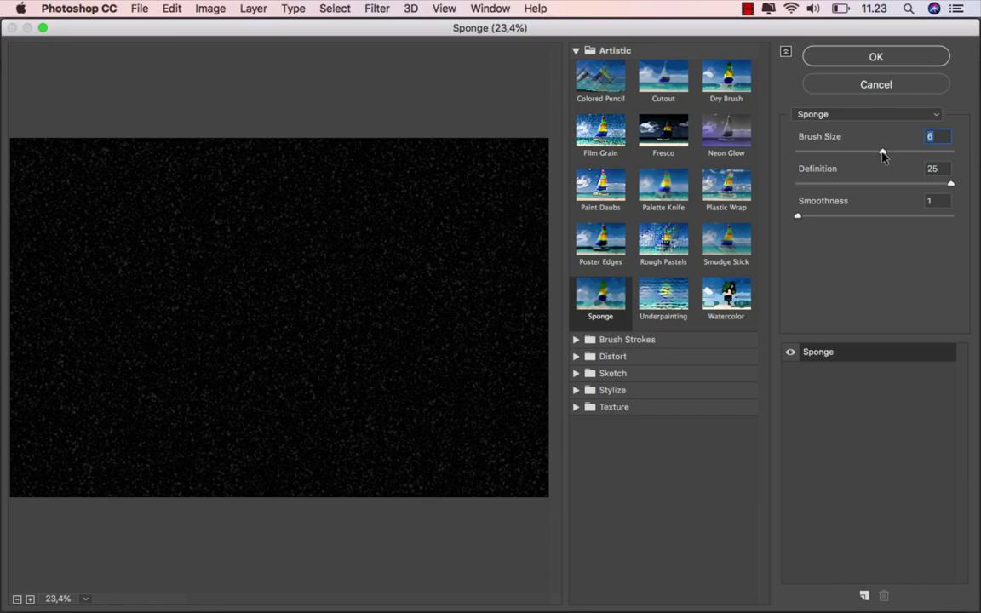
pyautogui.moveTo(883, 155); pyautogui.dragTo(881, 154)
pyautogui.moveTo(950, 186); pyautogui.dragTo(891, 188)
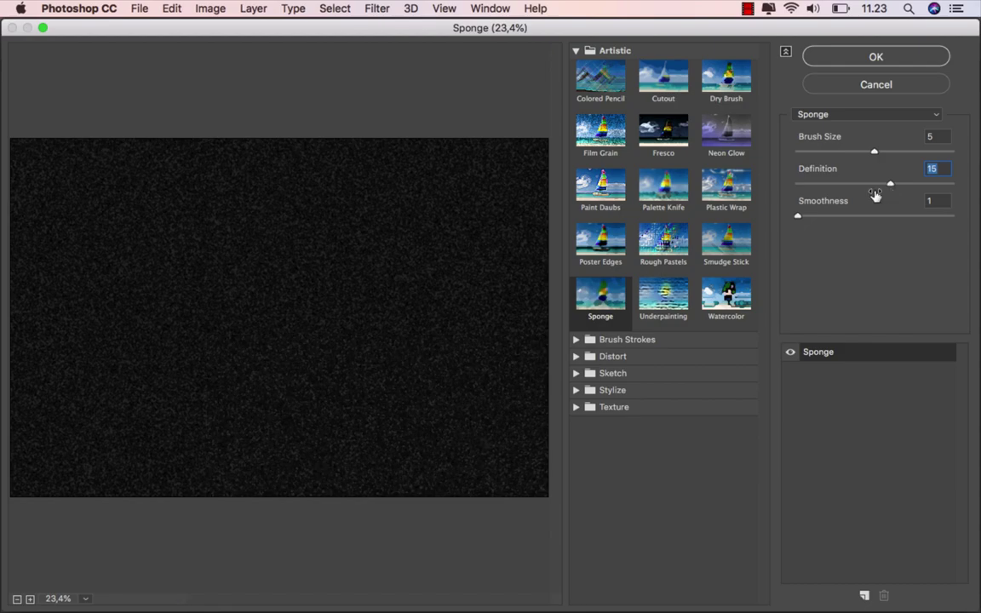
pyautogui.moveTo(800, 220); pyautogui.dragTo(851, 220)
pyautogui.click(790, 357)
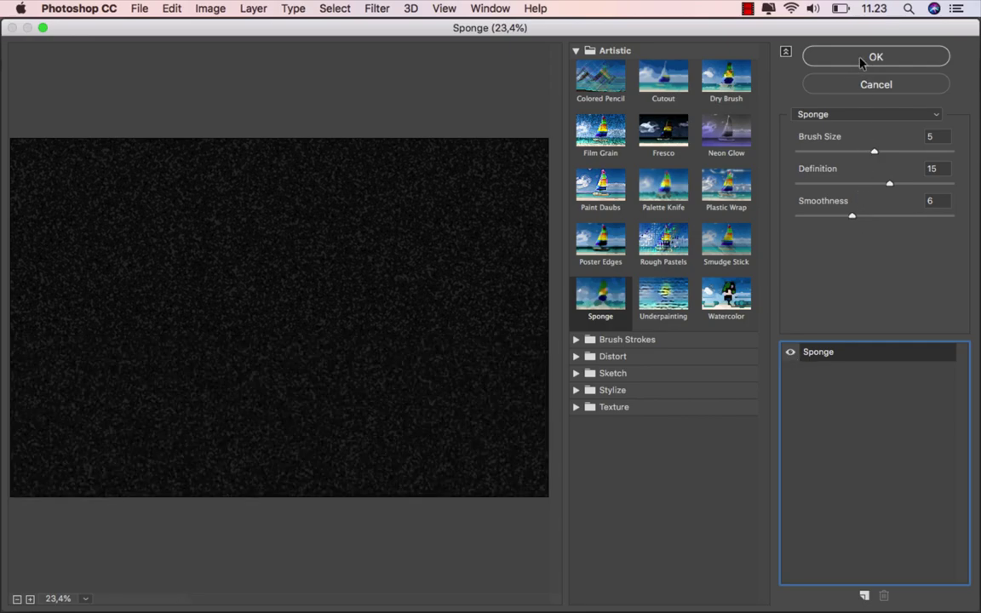
pyautogui.click(858, 60)
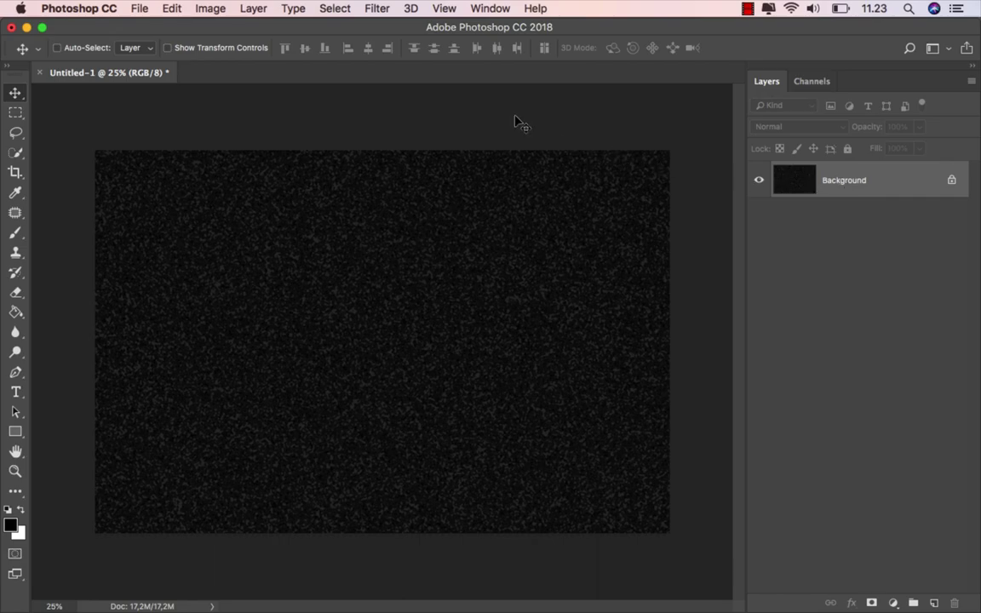
# Step: Apply a Gaussian Blur with a 2.4-pixel radius to the speckled Background
pyautogui.click(377, 9)
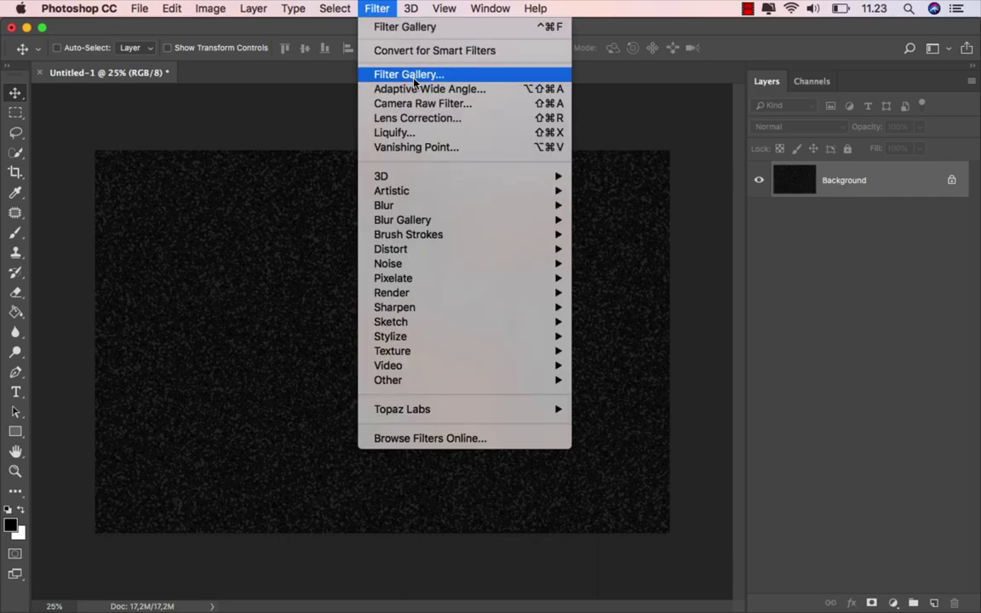
pyautogui.moveTo(464, 205)
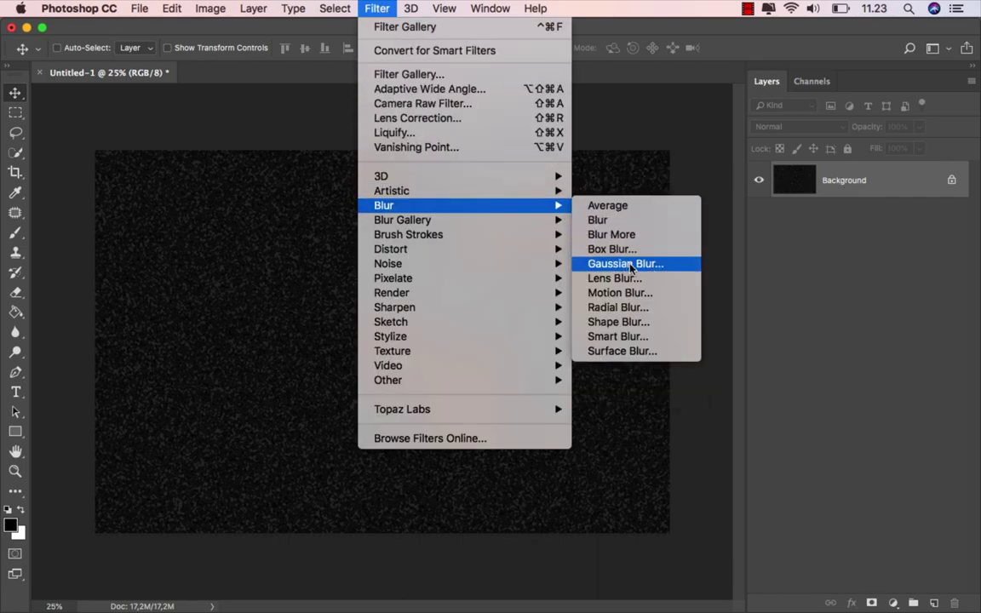
pyautogui.click(630, 263)
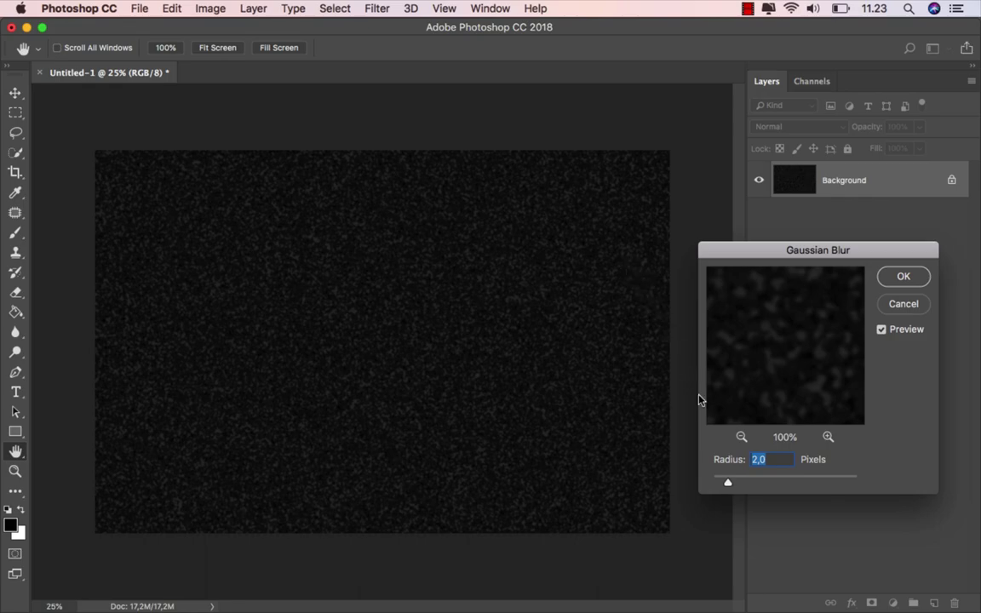
pyautogui.moveTo(729, 484); pyautogui.dragTo(750, 485)
pyautogui.click(903, 276)
pyautogui.scroll(1, 570, 328)
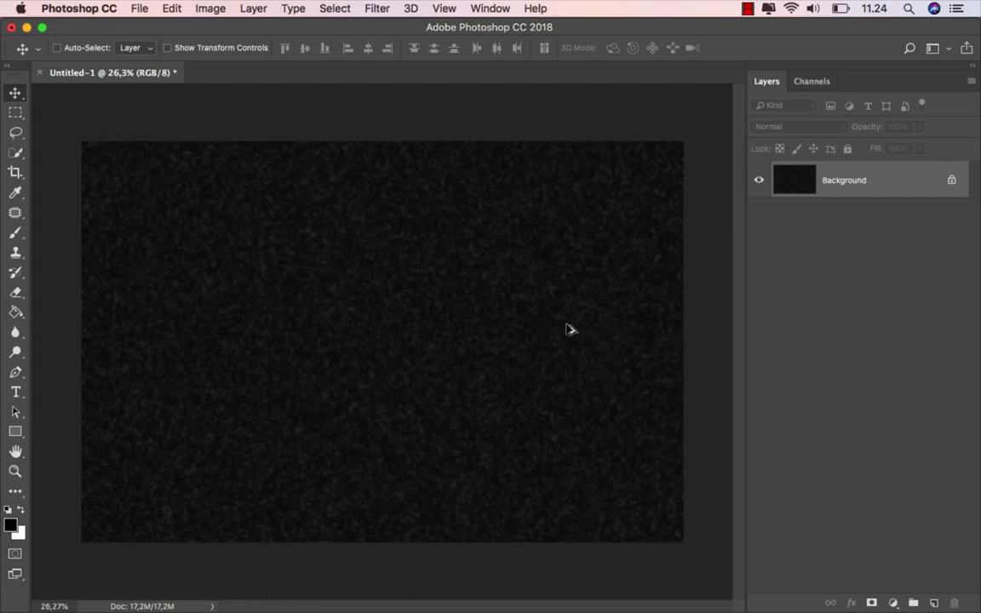
pyautogui.scroll(2, 569, 329)
pyautogui.scroll(1, 570, 329)
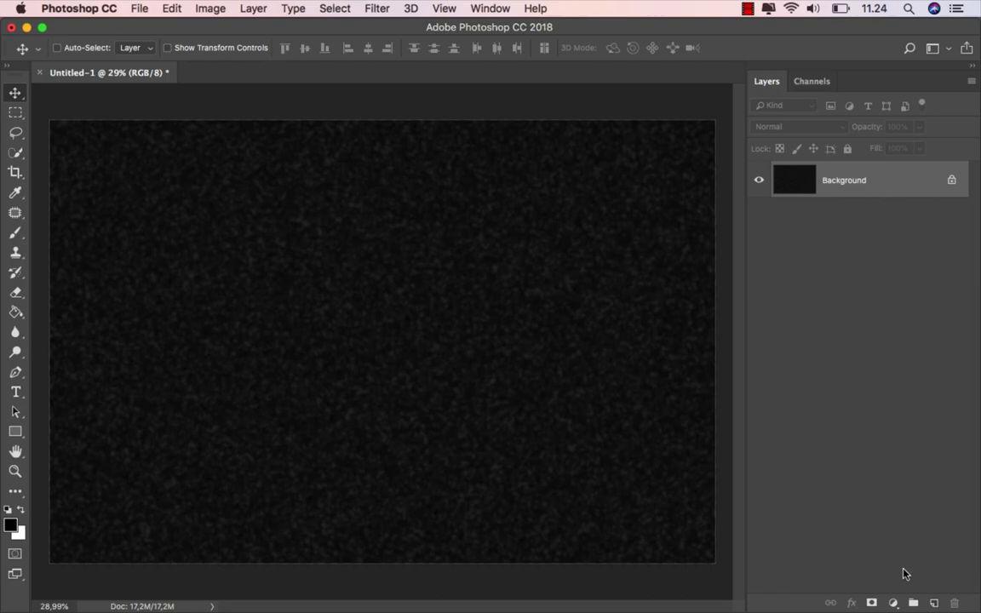
# Step: Add a Levels layer clipped to Background with input levels 25, 1.00 and 79
pyautogui.click(892, 602)
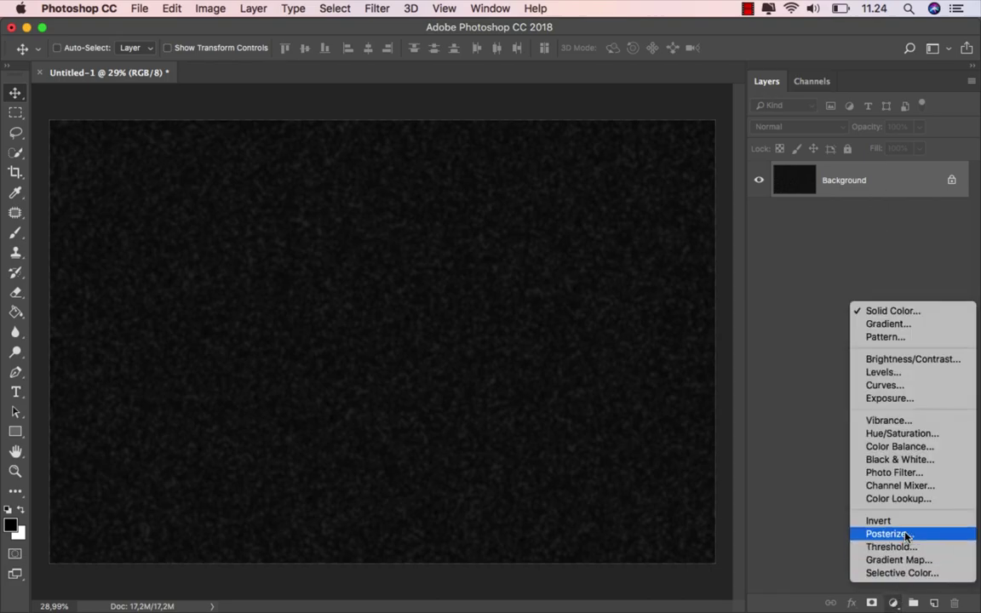
pyautogui.click(919, 373)
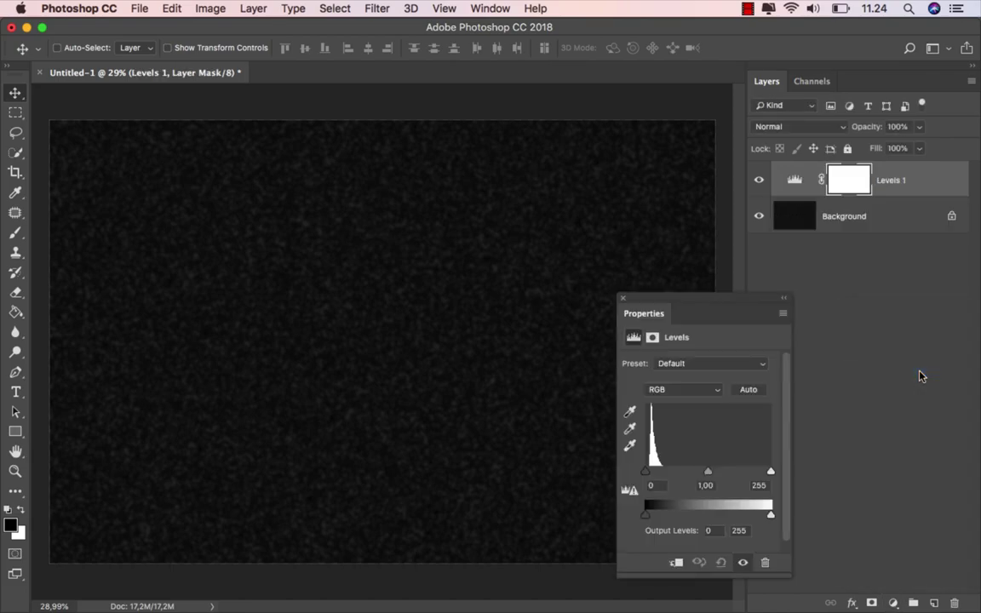
pyautogui.click(676, 563)
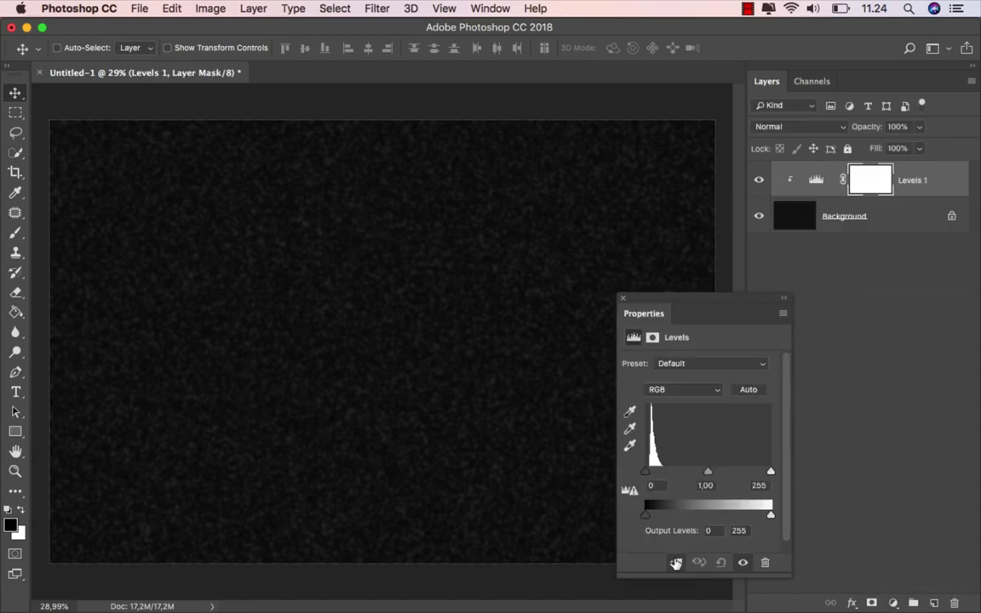
pyautogui.moveTo(646, 471); pyautogui.dragTo(649, 474)
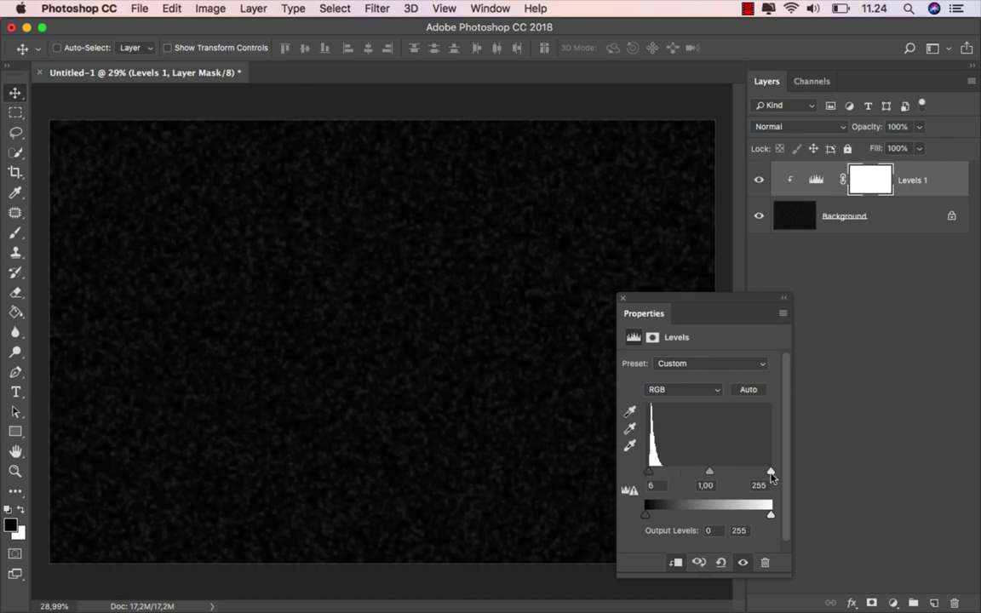
pyautogui.moveTo(770, 472); pyautogui.dragTo(654, 477)
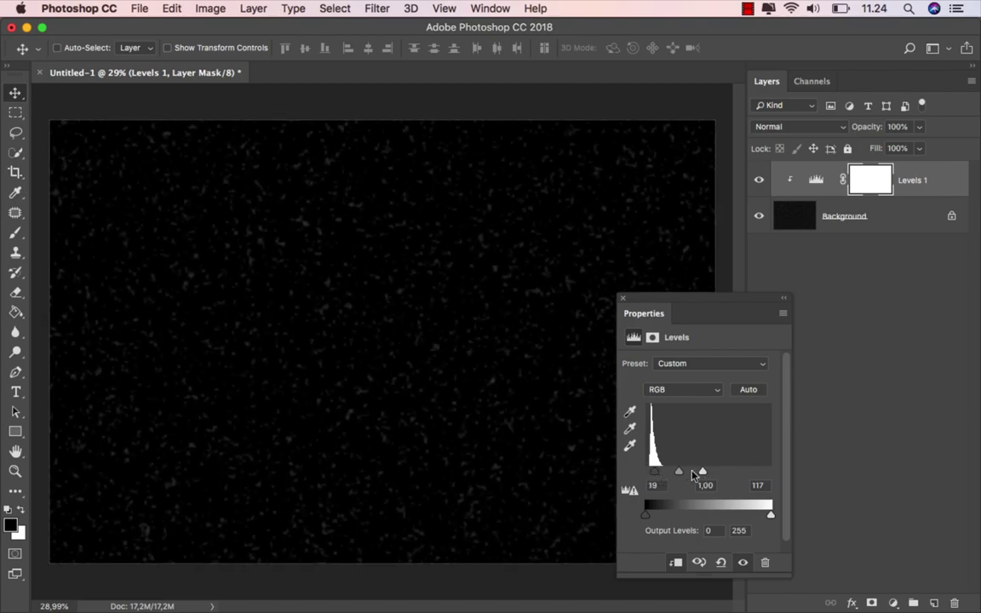
pyautogui.moveTo(701, 473); pyautogui.dragTo(658, 473)
pyautogui.click(624, 303)
pyautogui.click(759, 182)
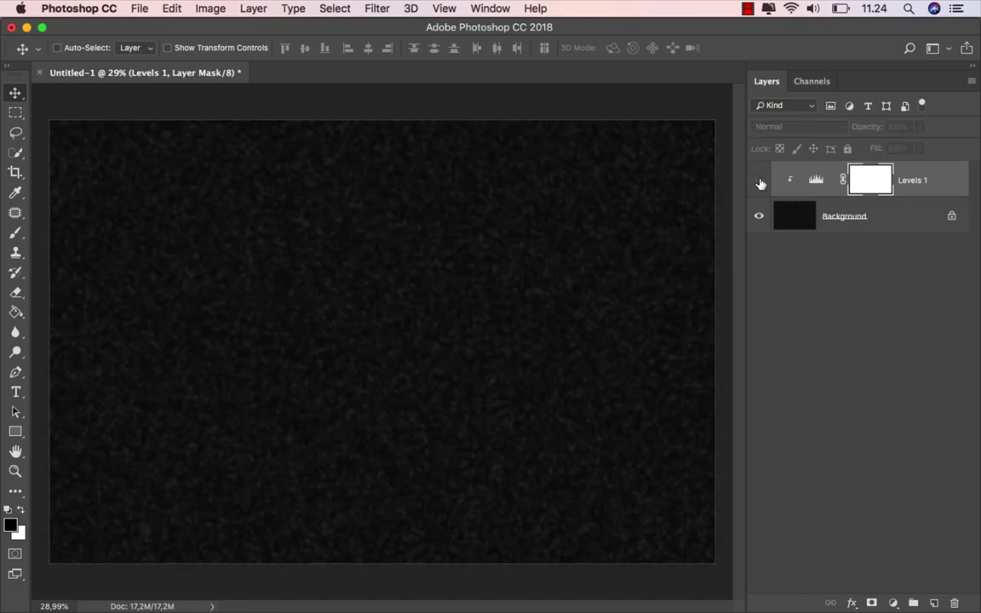
pyautogui.click(760, 181)
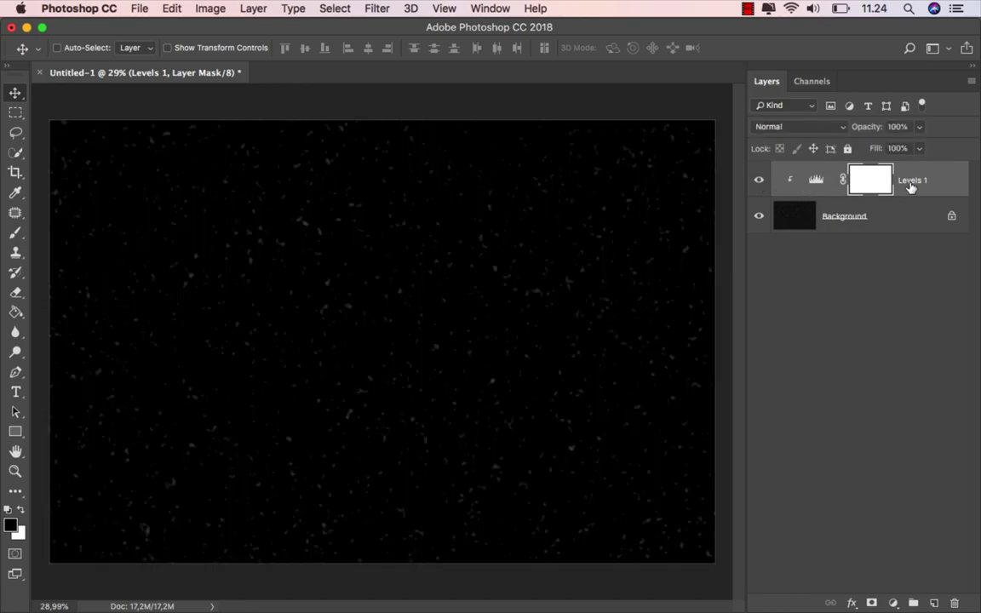
pyautogui.click(818, 174)
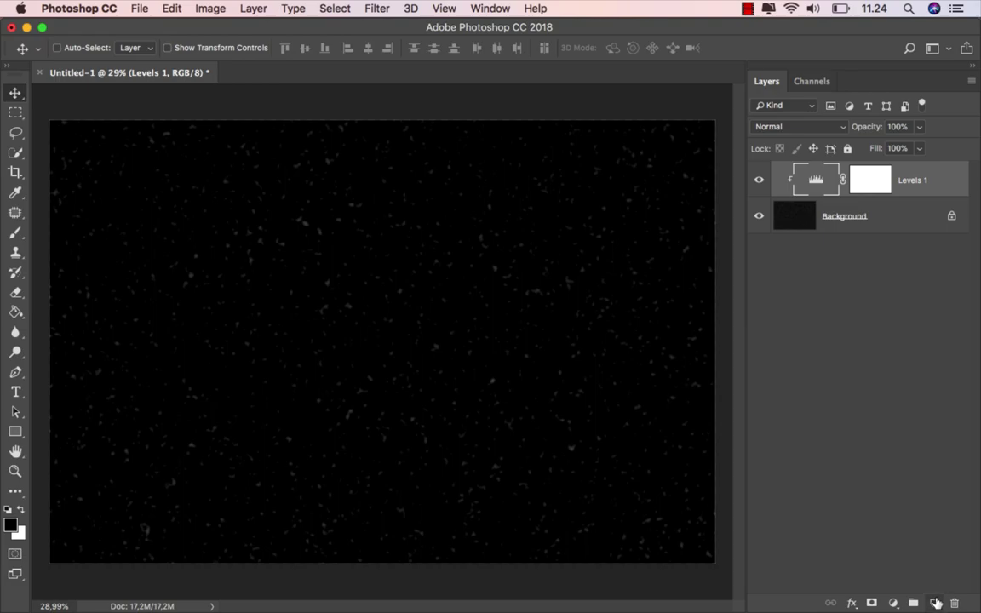
# Step: Add a new empty layer named cloud
pyautogui.hotkey('ctrl', 'alt', 'shift', 'n')
pyautogui.doubleClick(836, 180)
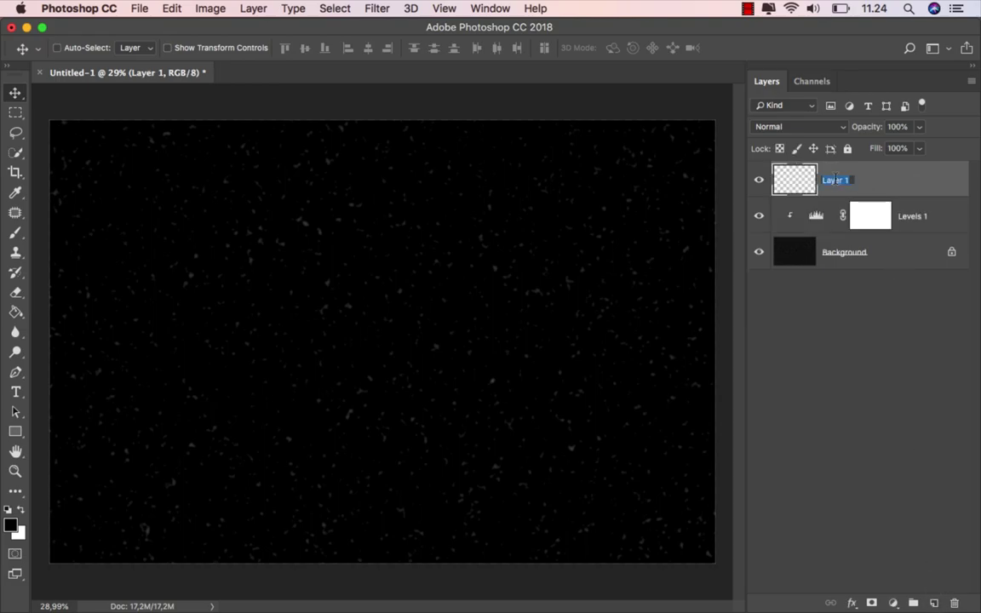
pyautogui.write('cloud')
pyautogui.press('Return')
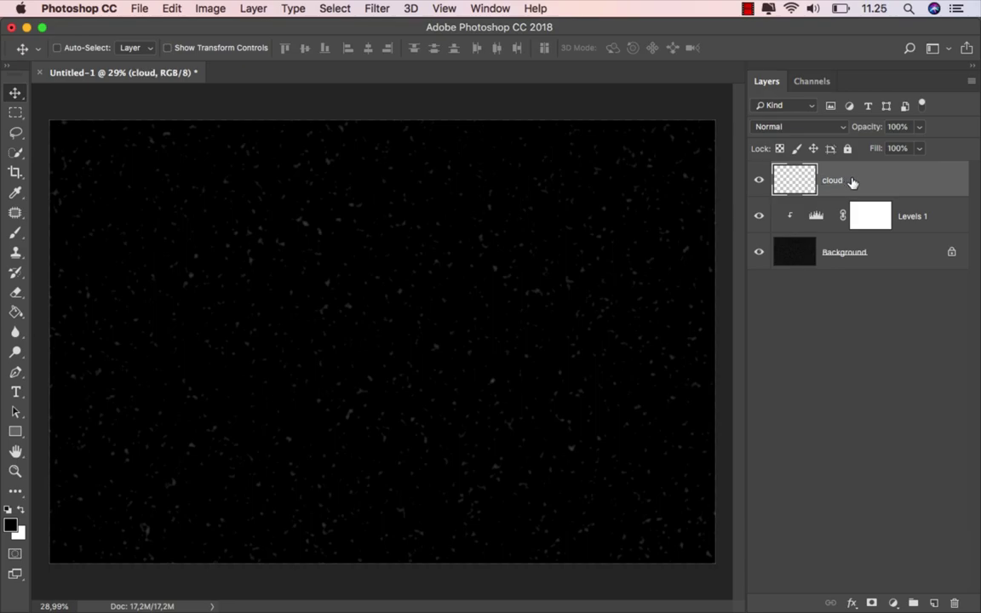
# Step: Render Clouds on the cloud layer, reapplying it twice for a new pattern
pyautogui.click(376, 9)
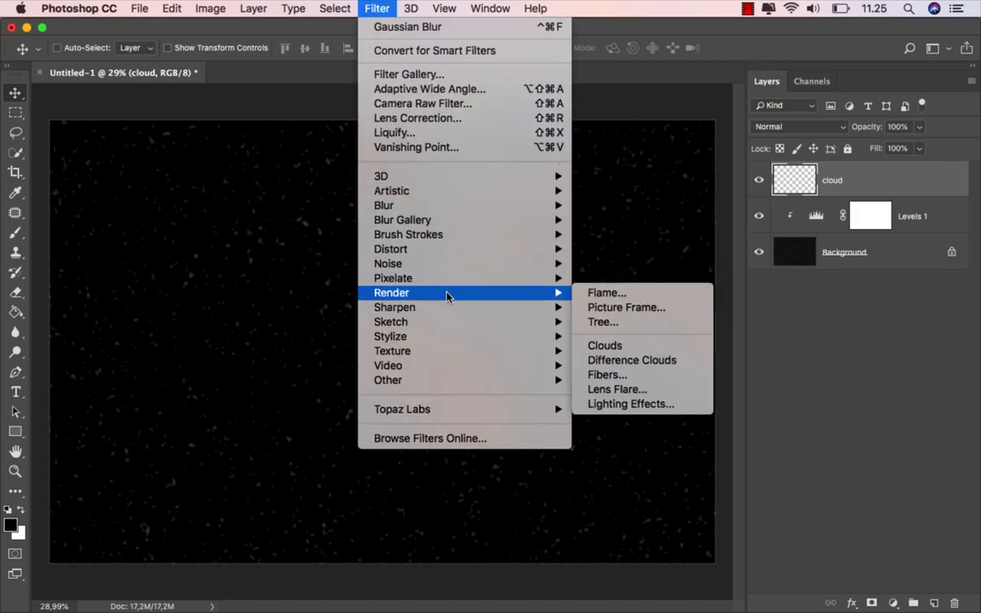
pyautogui.moveTo(392, 293)
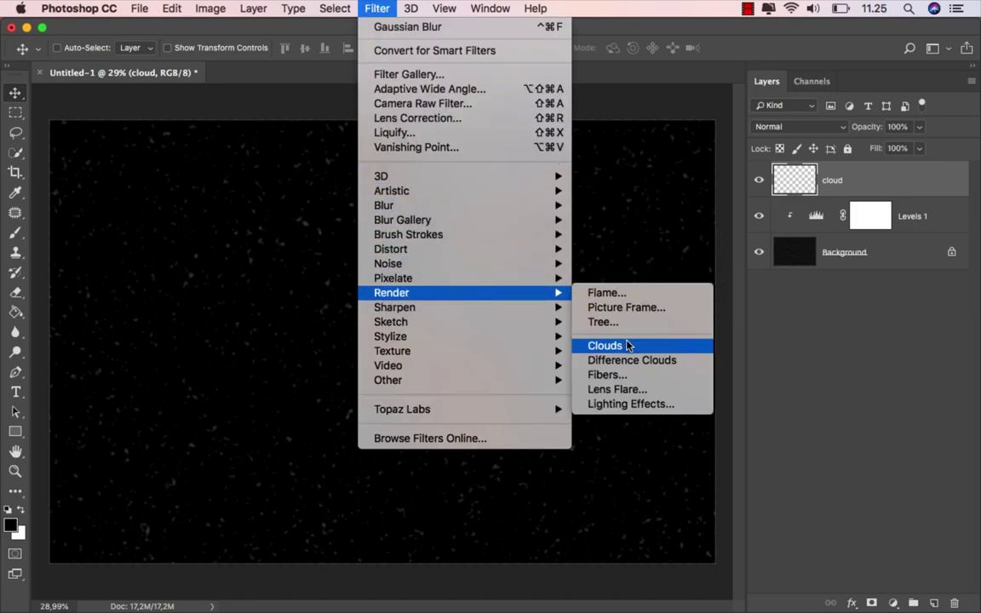
pyautogui.click(631, 345)
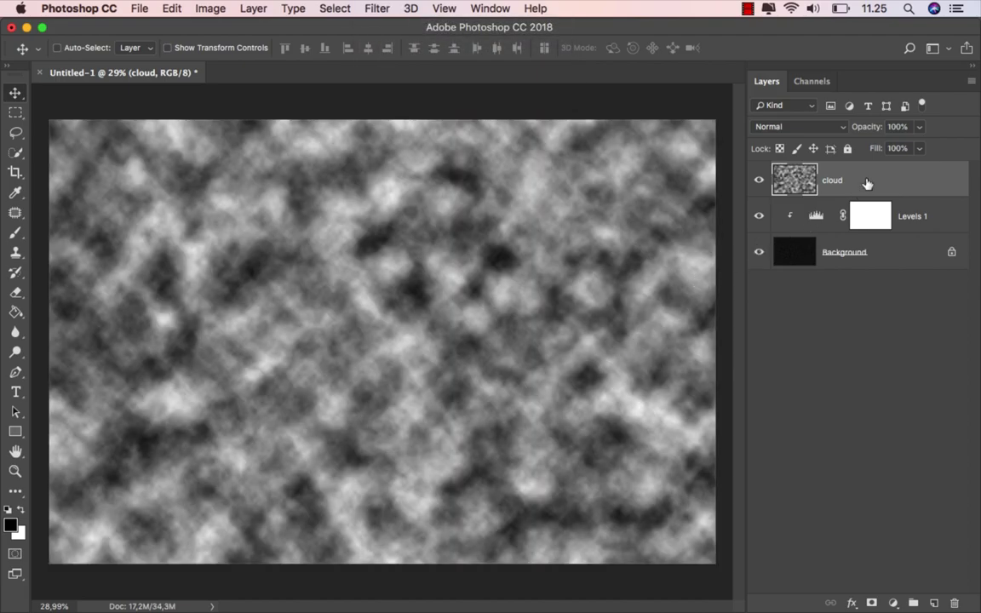
pyautogui.click(377, 8)
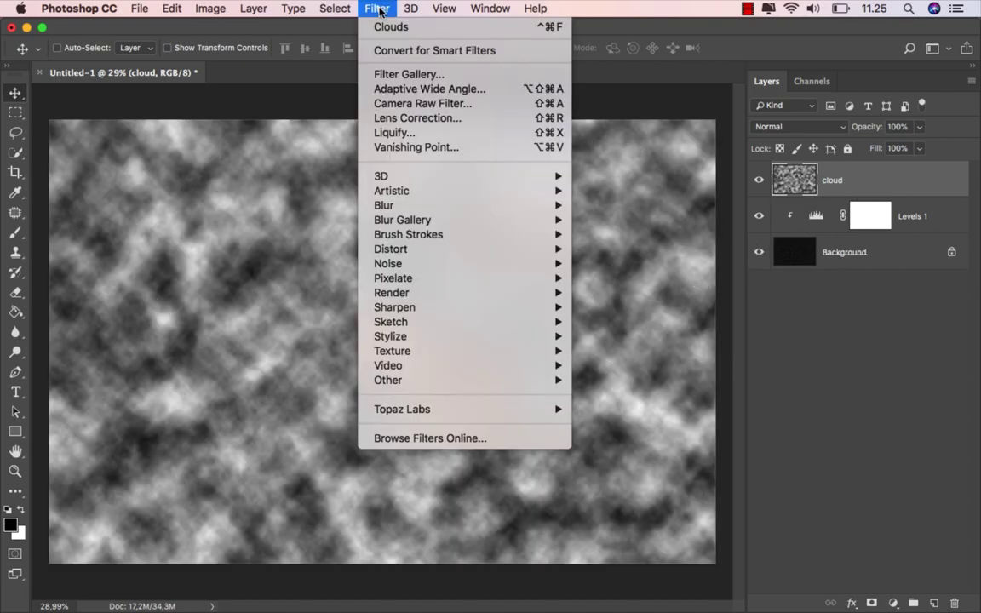
pyautogui.click(419, 28)
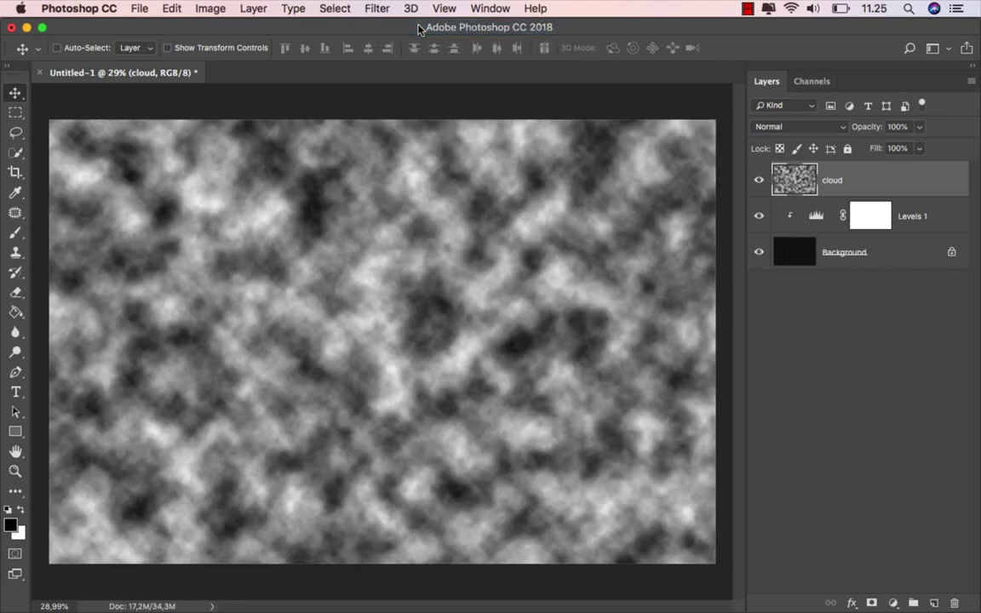
pyautogui.click(377, 8)
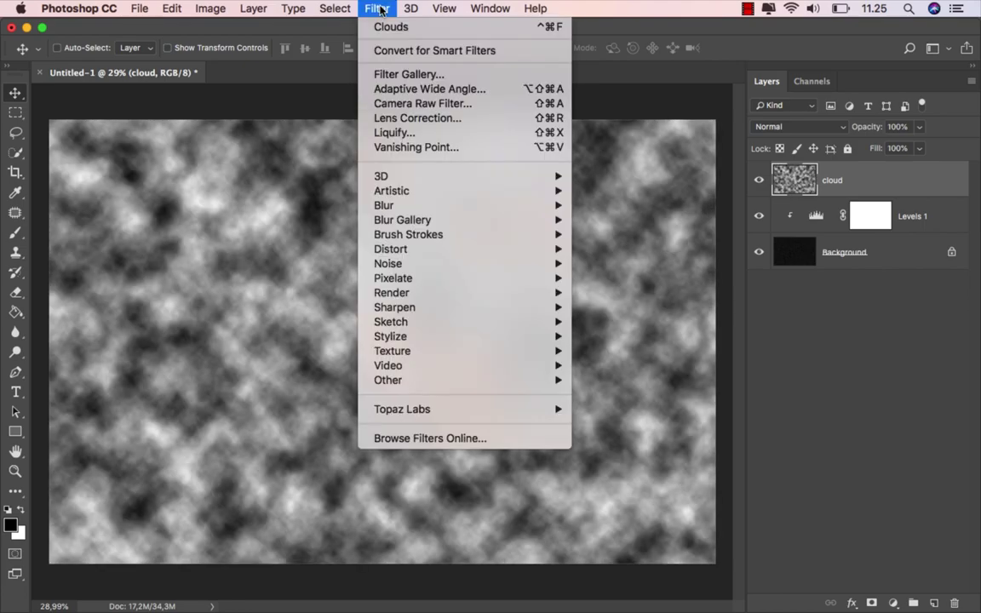
pyautogui.click(419, 28)
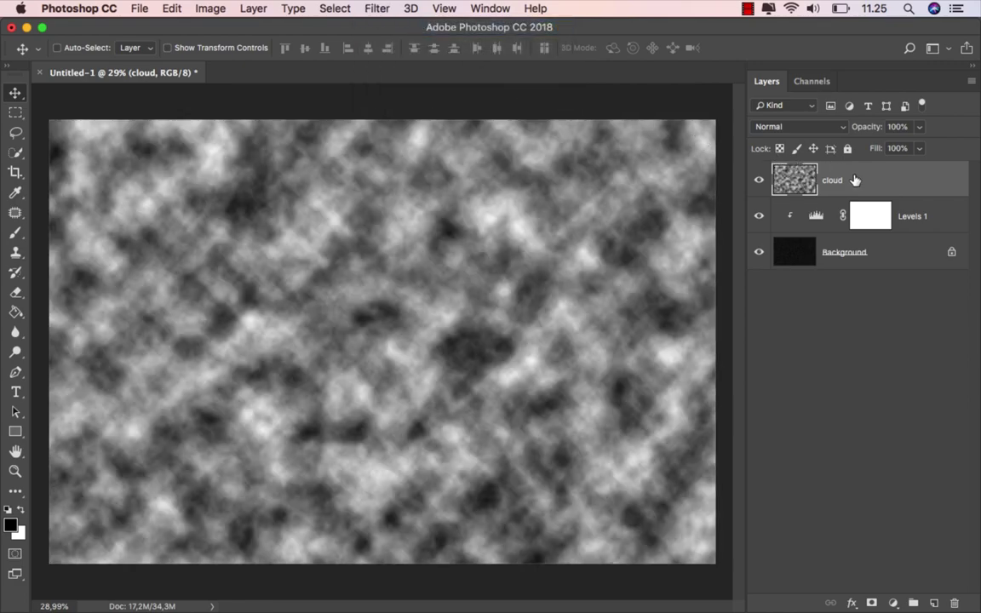
# Step: Set the cloud layer's blend mode to Color Dodge and compare its effect
pyautogui.click(801, 126)
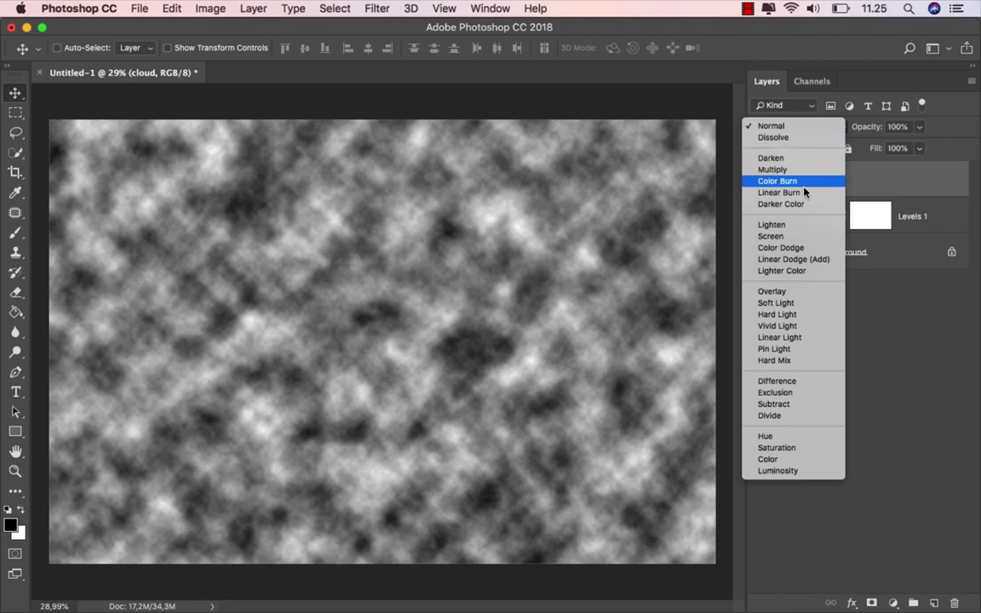
pyautogui.click(810, 248)
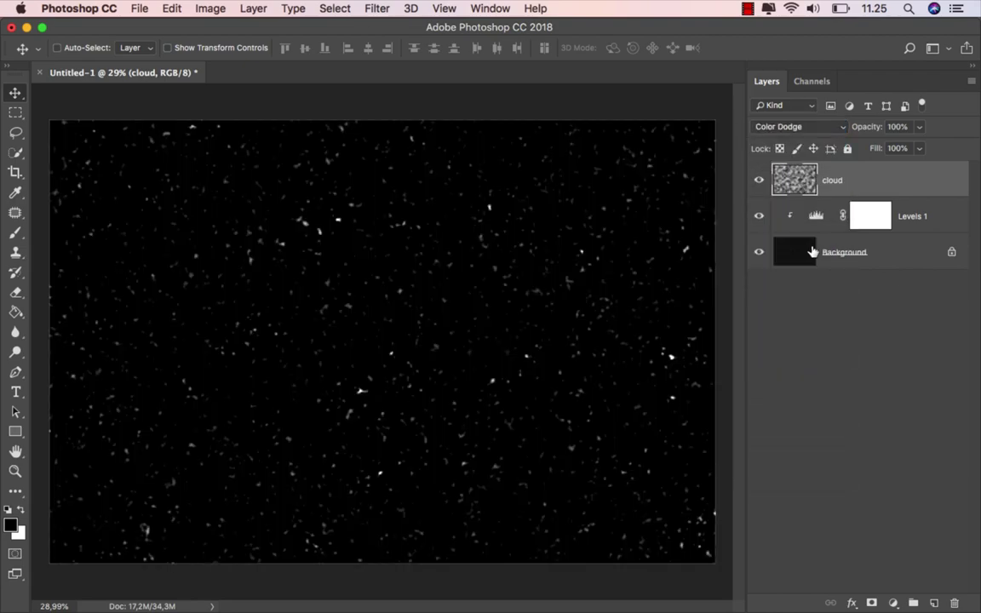
pyautogui.click(759, 180)
pyautogui.click(759, 180)
# Step: Retune Levels 1 to input levels 25, 1.00 and 132 to dim the stars
pyautogui.click(879, 216)
pyautogui.doubleClick(815, 218)
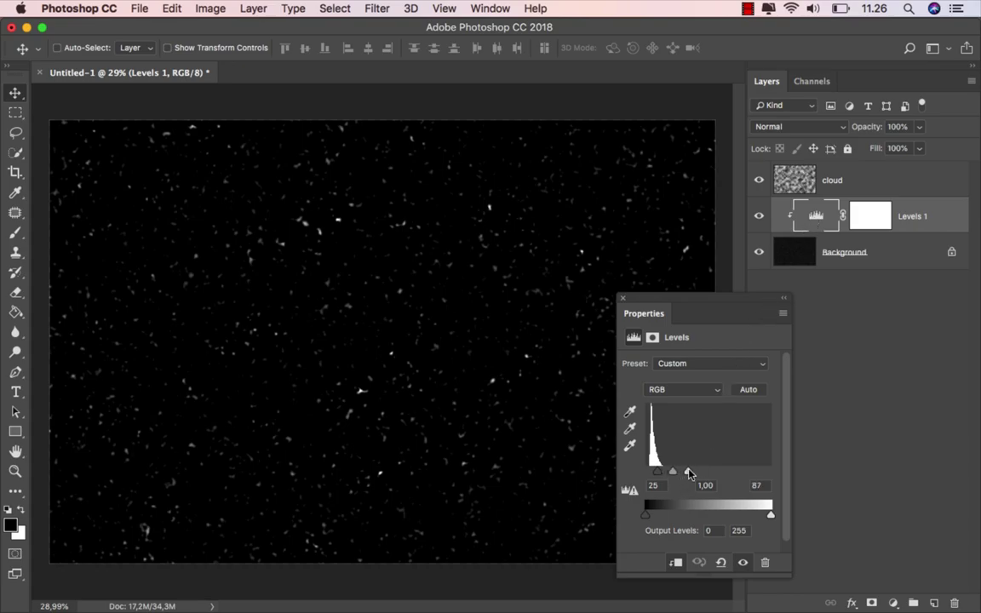
pyautogui.moveTo(690, 474); pyautogui.dragTo(711, 473)
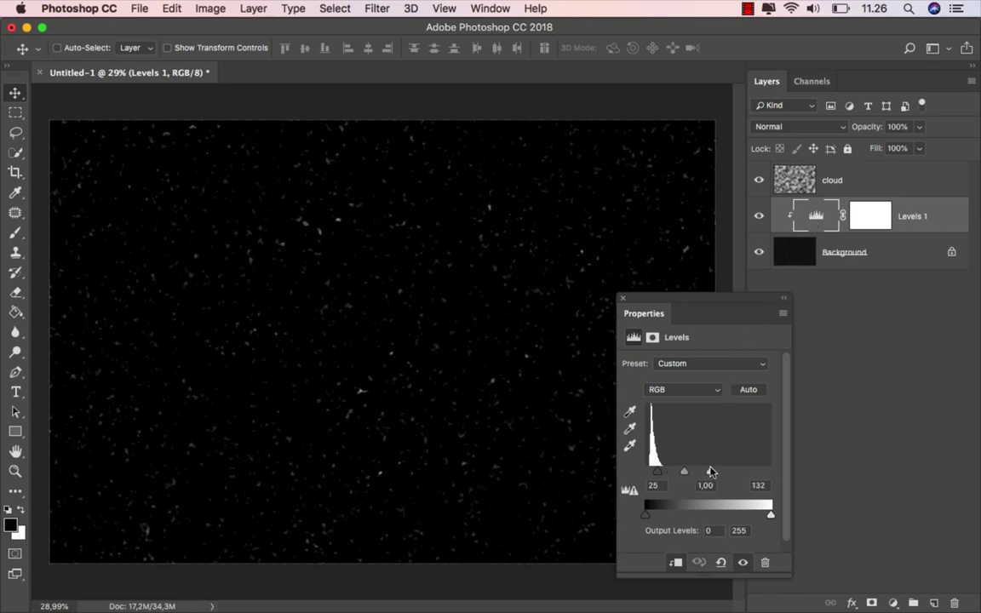
pyautogui.moveTo(657, 471); pyautogui.dragTo(661, 474)
pyautogui.click(623, 298)
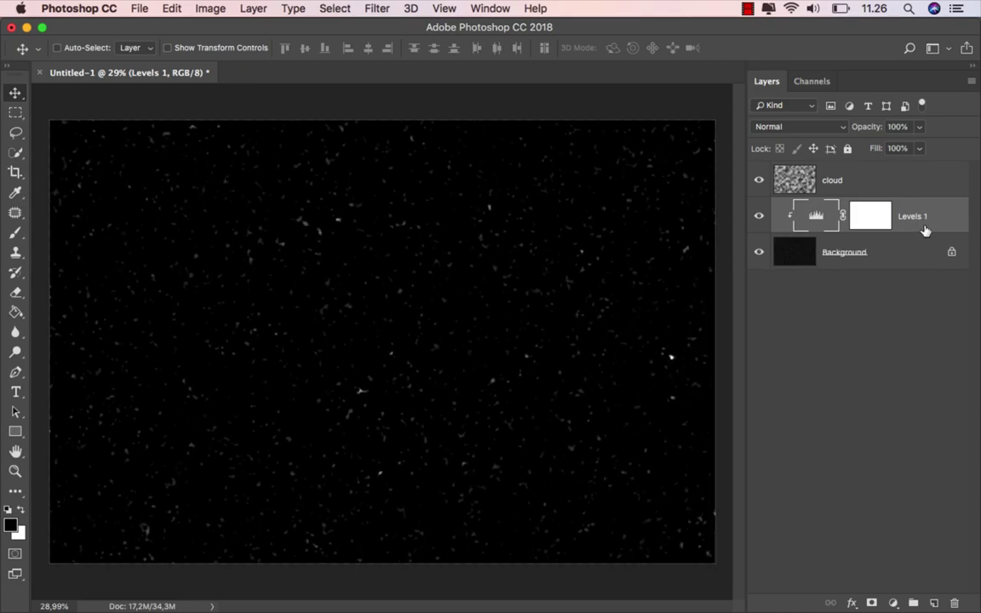
# Step: Add a new empty layer named color 1
pyautogui.press('super+shift+alt+n')
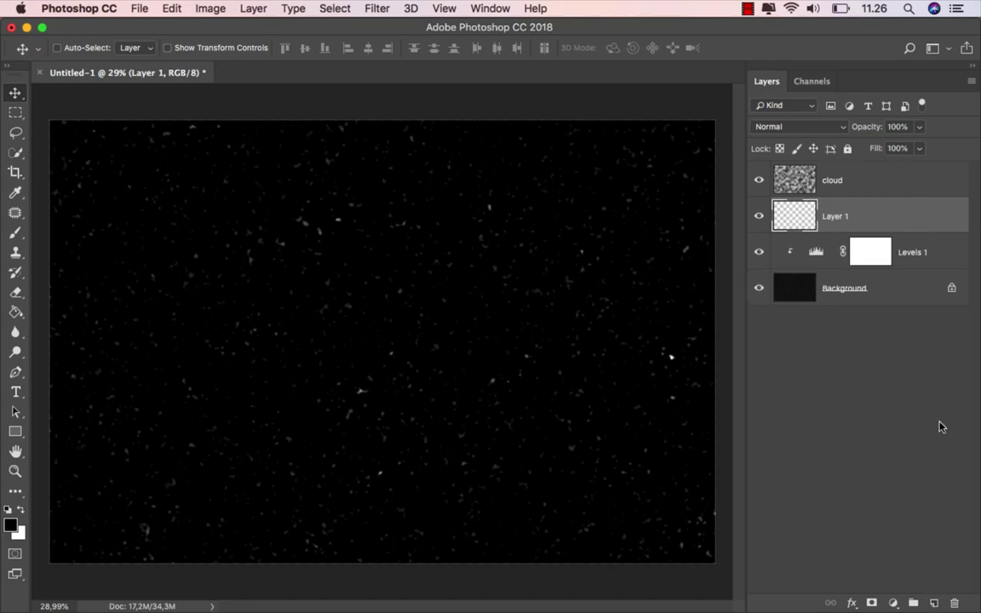
pyautogui.doubleClick(837, 216)
pyautogui.write('color ')
pyautogui.write('1')
pyautogui.press('Return')
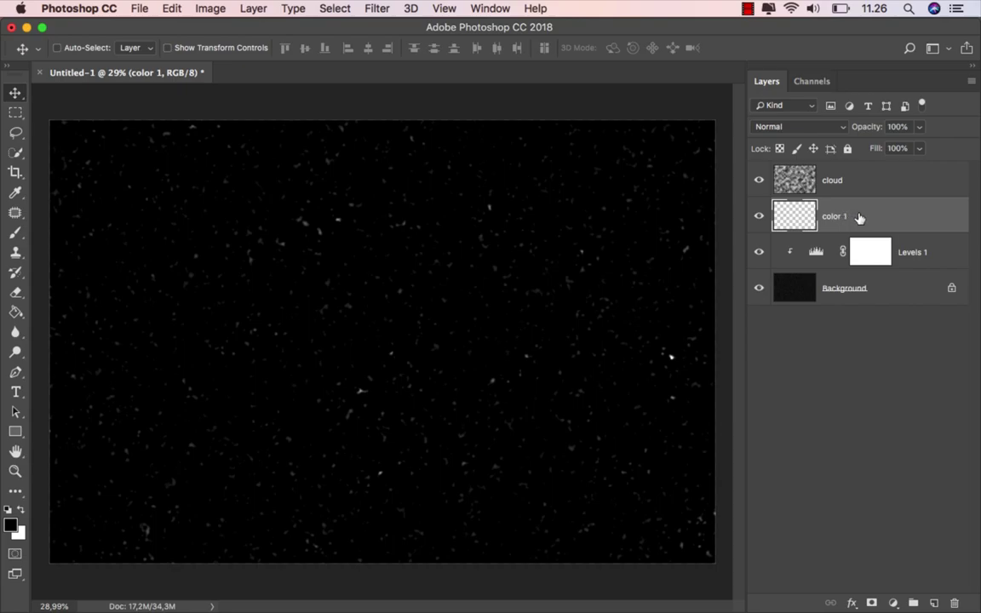
# Step: Select the Brush Tool and set the foreground colour to bright blue #145fd0
pyautogui.click(16, 232)
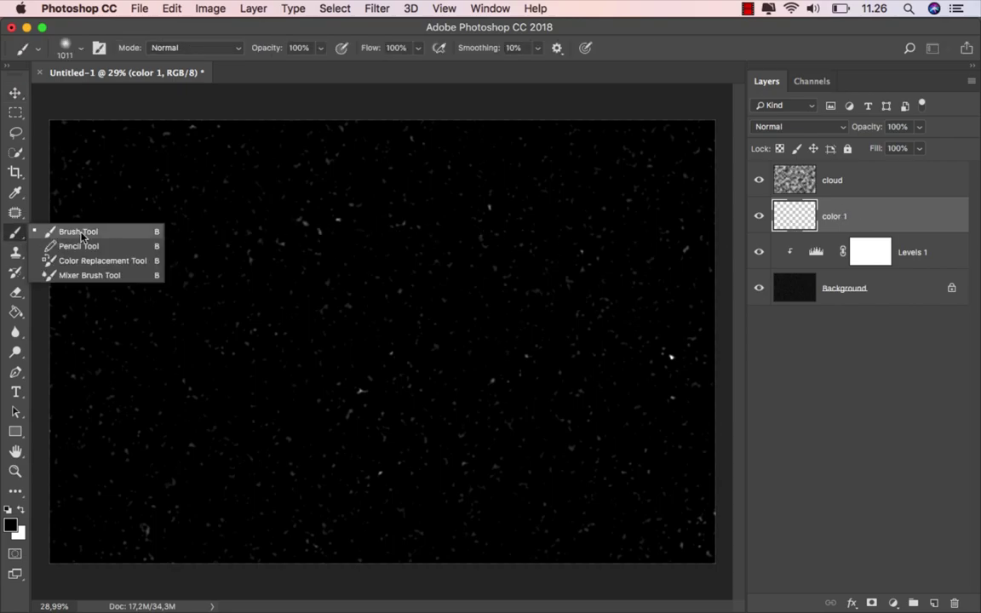
pyautogui.click(81, 235)
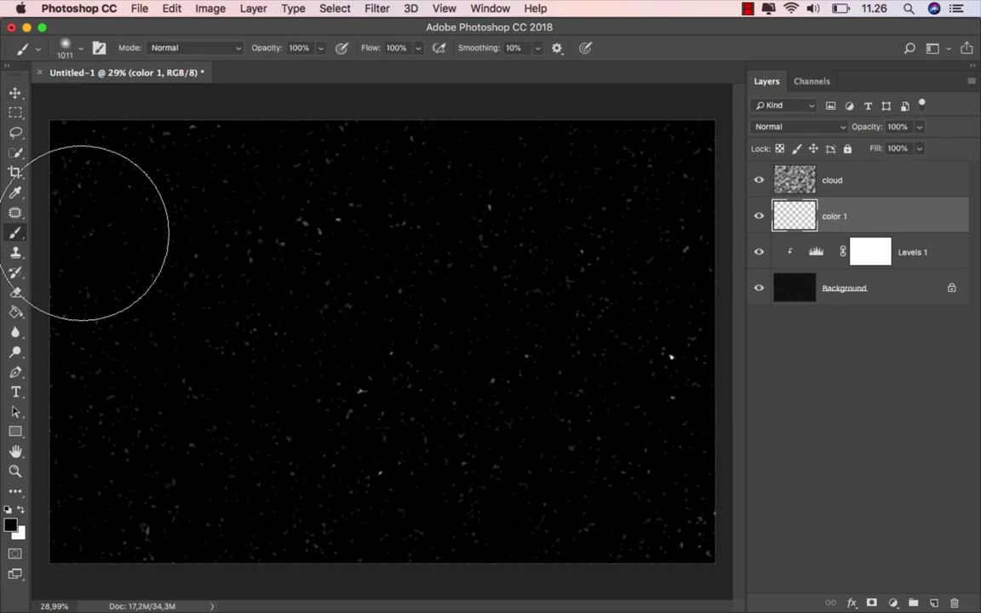
pyautogui.click(10, 524)
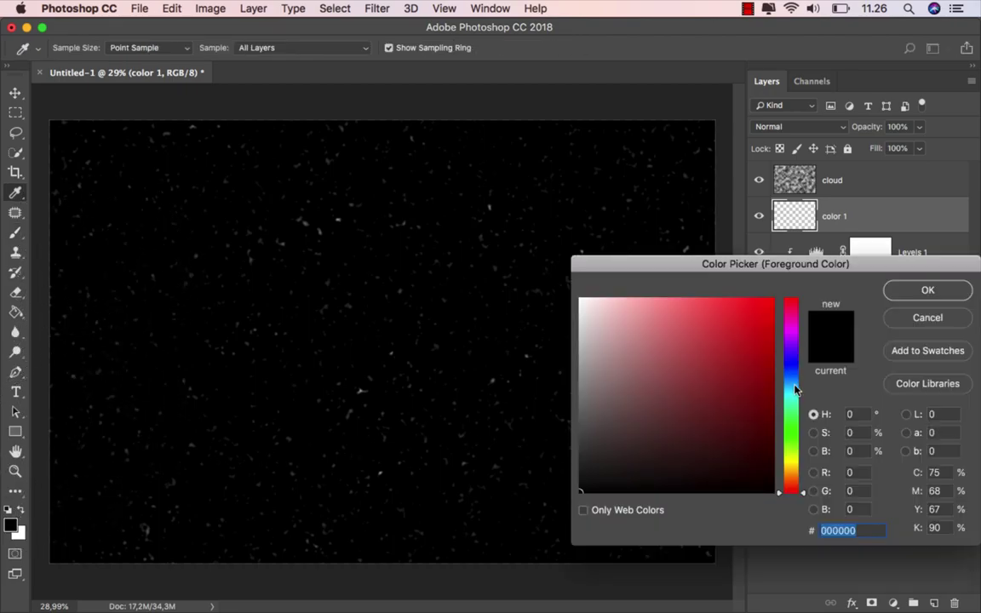
pyautogui.moveTo(795, 390); pyautogui.dragTo(802, 380)
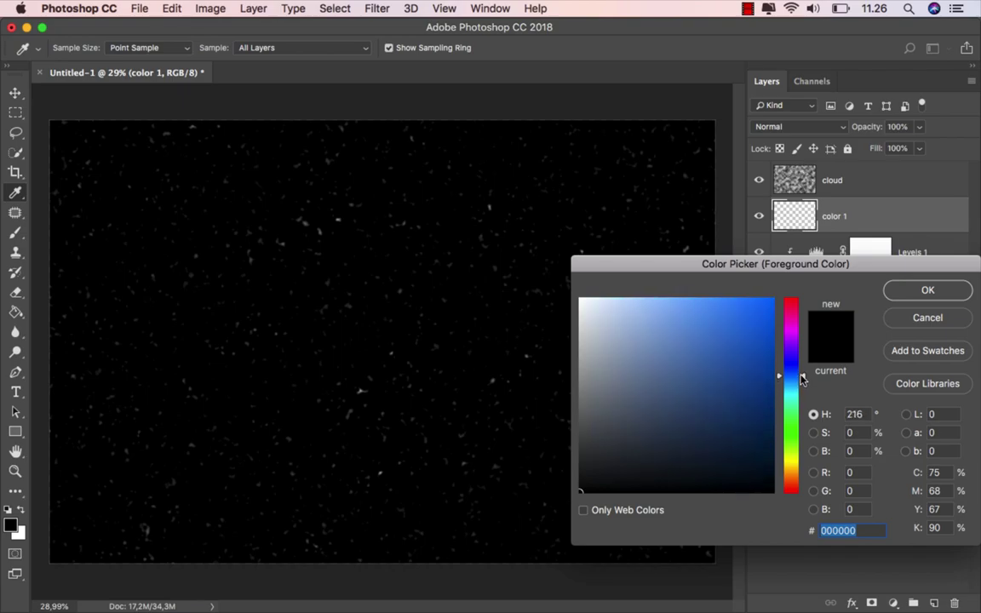
pyautogui.click(756, 333)
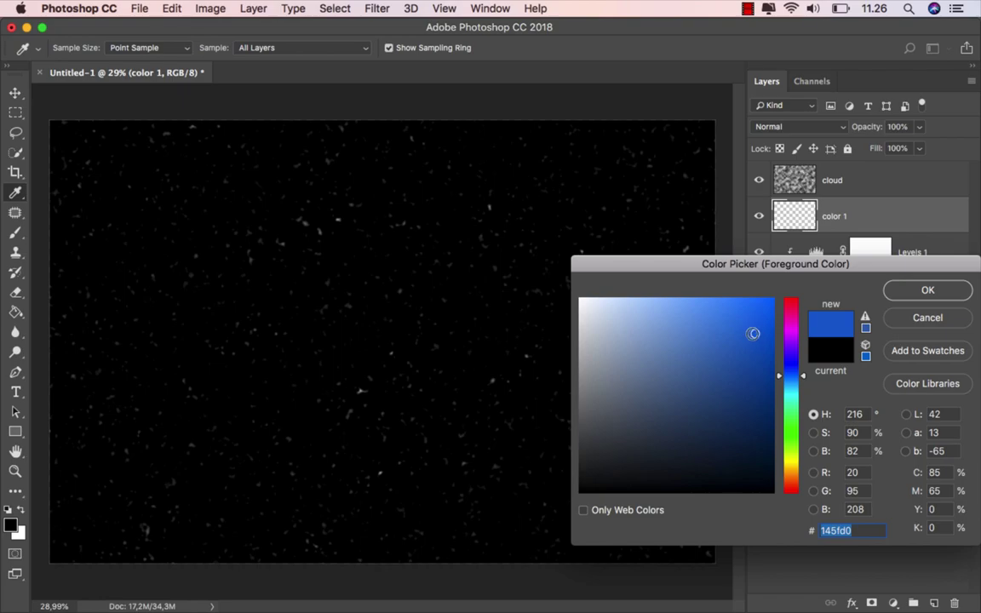
pyautogui.click(928, 290)
# Step: Choose a Soft Round brush preset and set brush opacity to 10%
pyautogui.press('b')
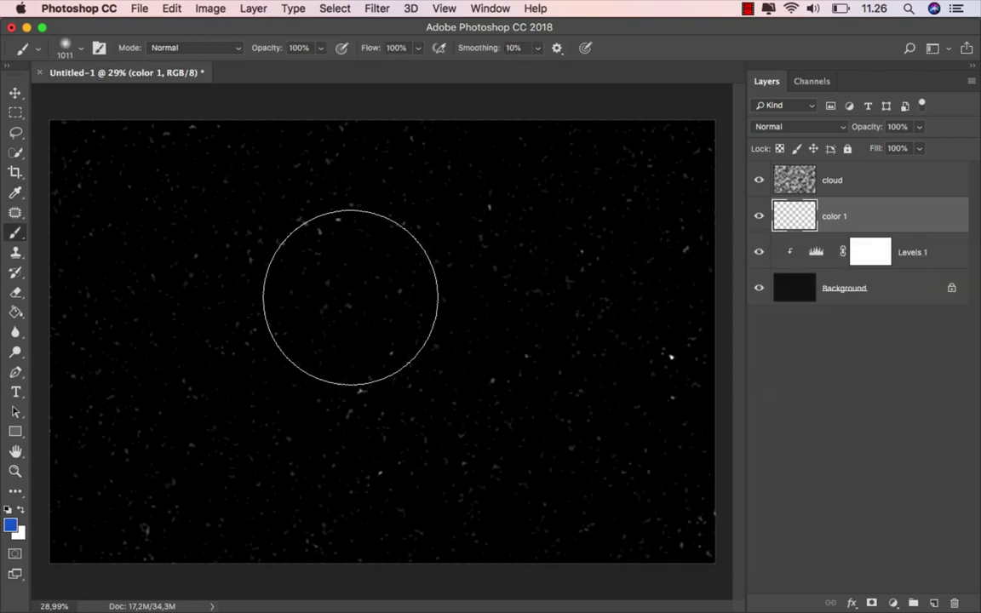
pyautogui.rightClick(358, 292)
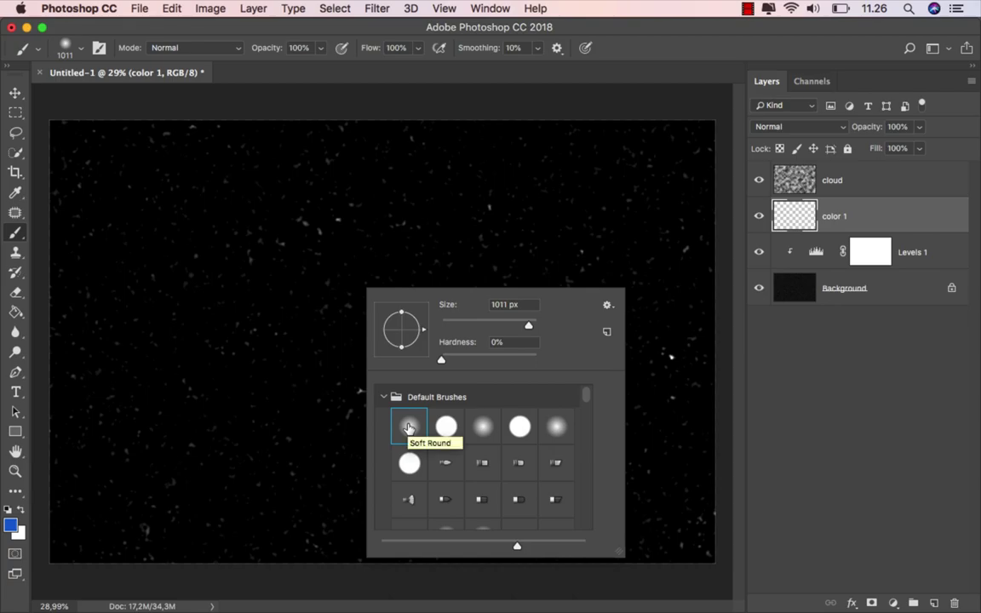
pyautogui.click(323, 50)
pyautogui.moveTo(320, 66); pyautogui.dragTo(256, 69)
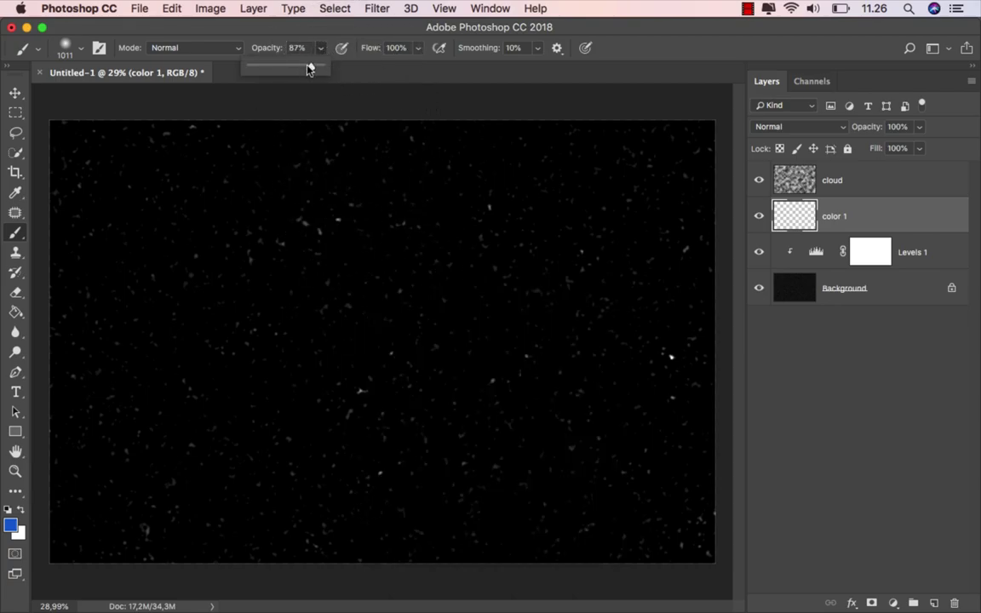
pyautogui.click(248, 28)
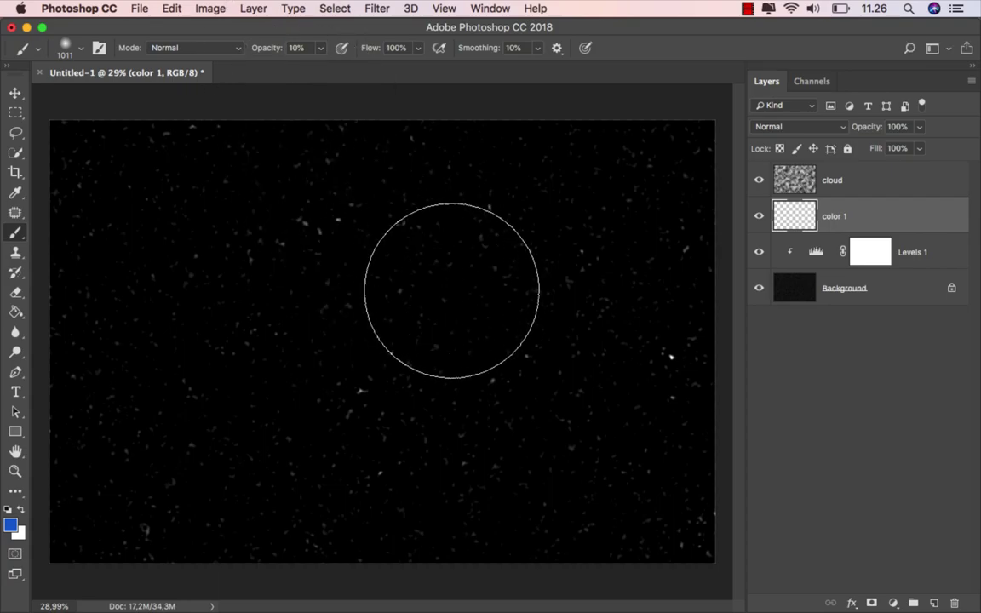
# Step: Paint soft blue strokes across the centre and lower-left, then toggle color 1 to compare
pyautogui.moveTo(480, 287)
pyautogui.mouseDown()
pyautogui.moveTo(318, 372)
pyautogui.moveTo(298, 407)
pyautogui.moveTo(431, 295)
pyautogui.mouseUp()
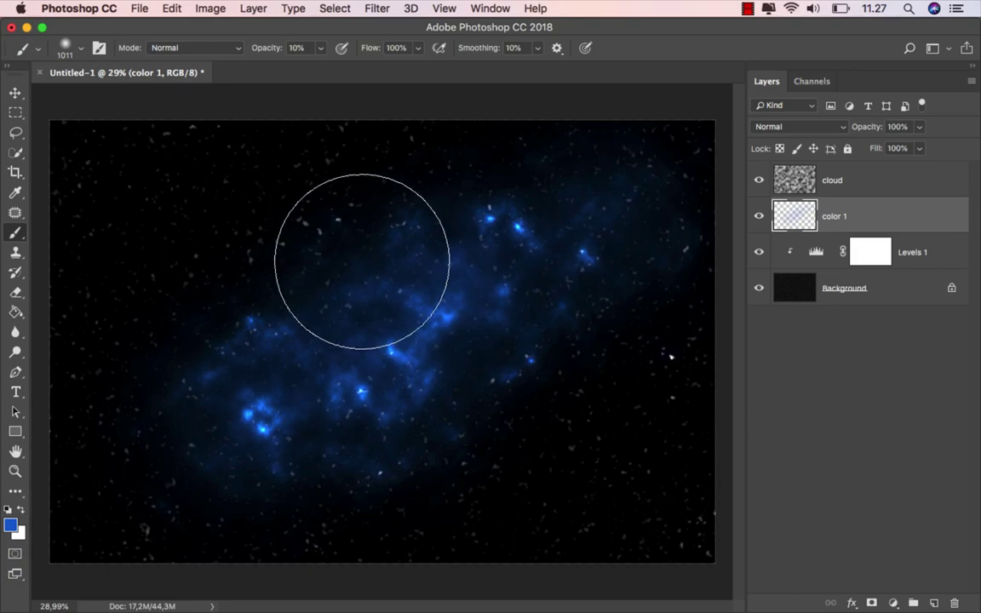
pyautogui.moveTo(361, 258)
pyautogui.mouseDown()
pyautogui.moveTo(173, 421)
pyautogui.moveTo(254, 458)
pyautogui.mouseUp()
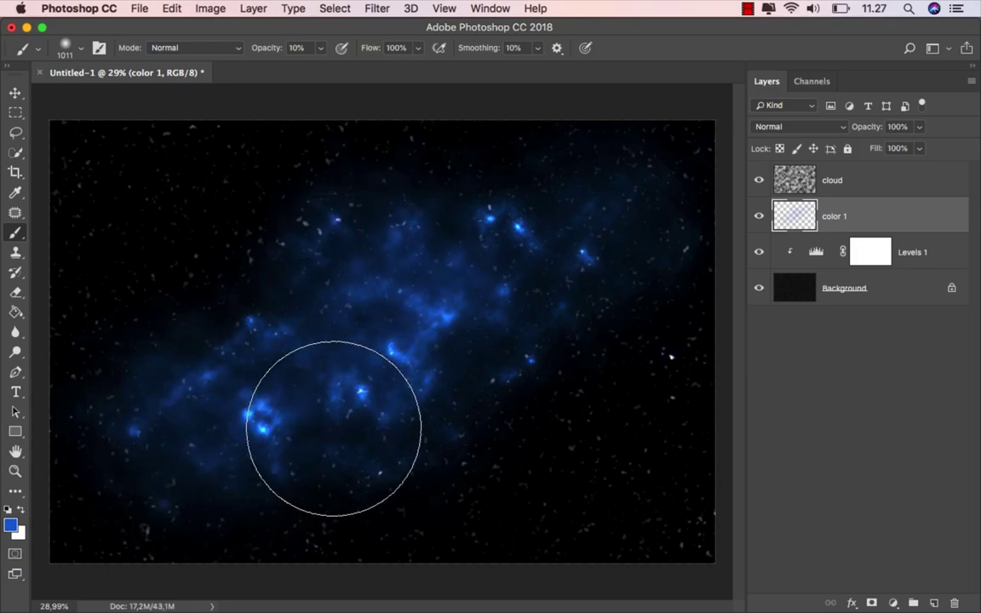
pyautogui.moveTo(469, 390)
pyautogui.mouseDown()
pyautogui.moveTo(348, 421)
pyautogui.moveTo(329, 339)
pyautogui.moveTo(388, 350)
pyautogui.moveTo(508, 400)
pyautogui.mouseUp()
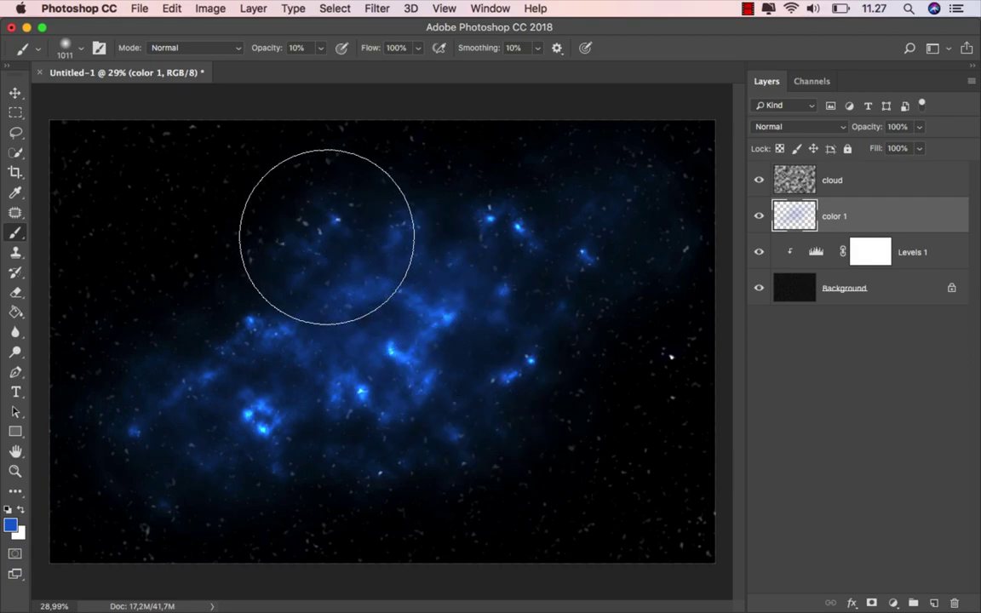
pyautogui.click(759, 217)
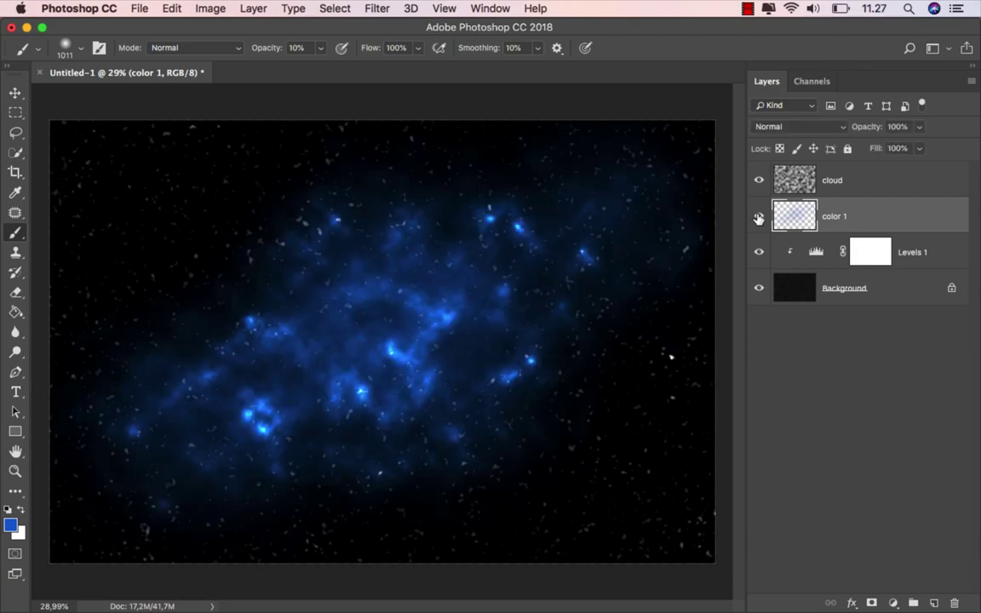
pyautogui.click(759, 217)
# Step: Add a new empty layer named color 2 above color 1
pyautogui.click(933, 603)
pyautogui.doubleClick(836, 217)
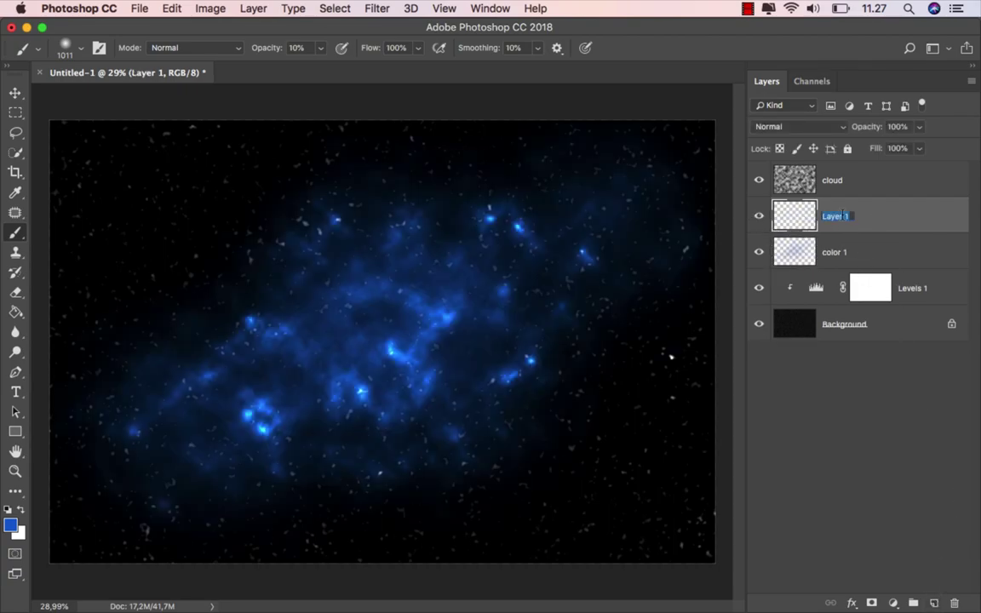
pyautogui.write('color 2')
pyautogui.press('Return')
# Step: Set the foreground colour to crimson #d0143c and brush opacity to 5%
pyautogui.click(11, 527)
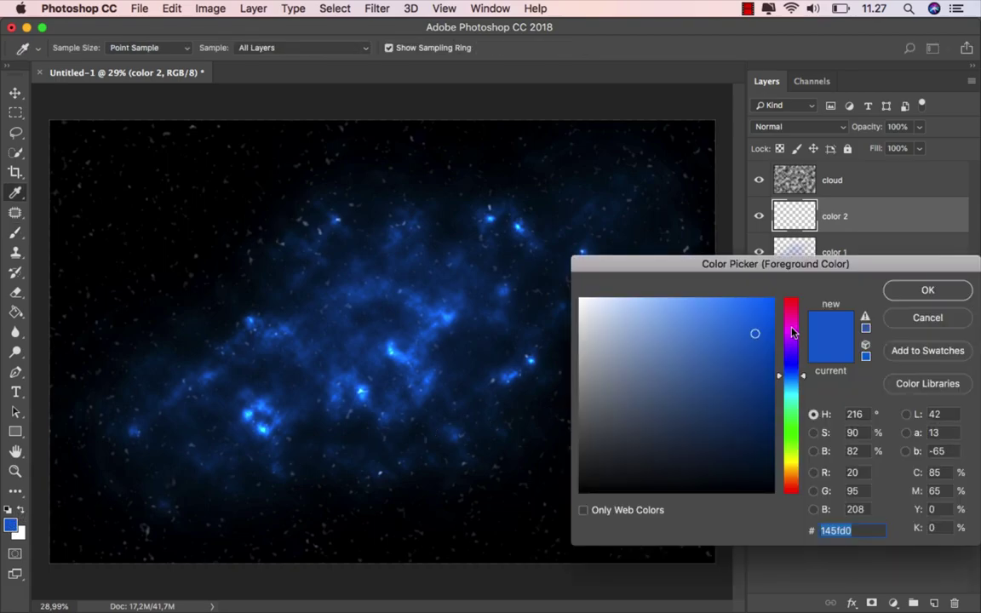
pyautogui.moveTo(792, 332)
pyautogui.mouseDown()
pyautogui.moveTo(798, 297)
pyautogui.moveTo(795, 307)
pyautogui.mouseUp()
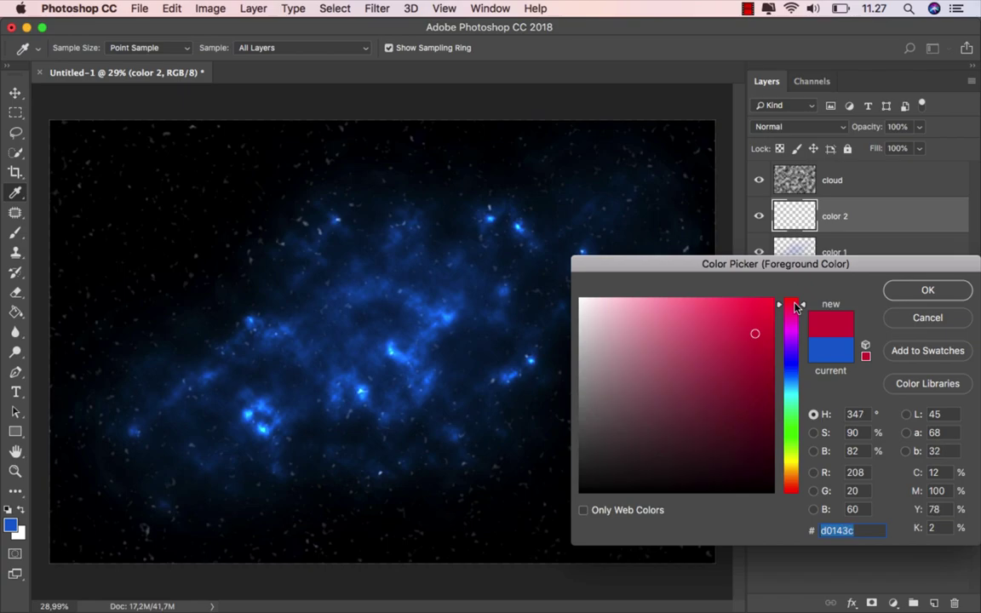
pyautogui.click(898, 292)
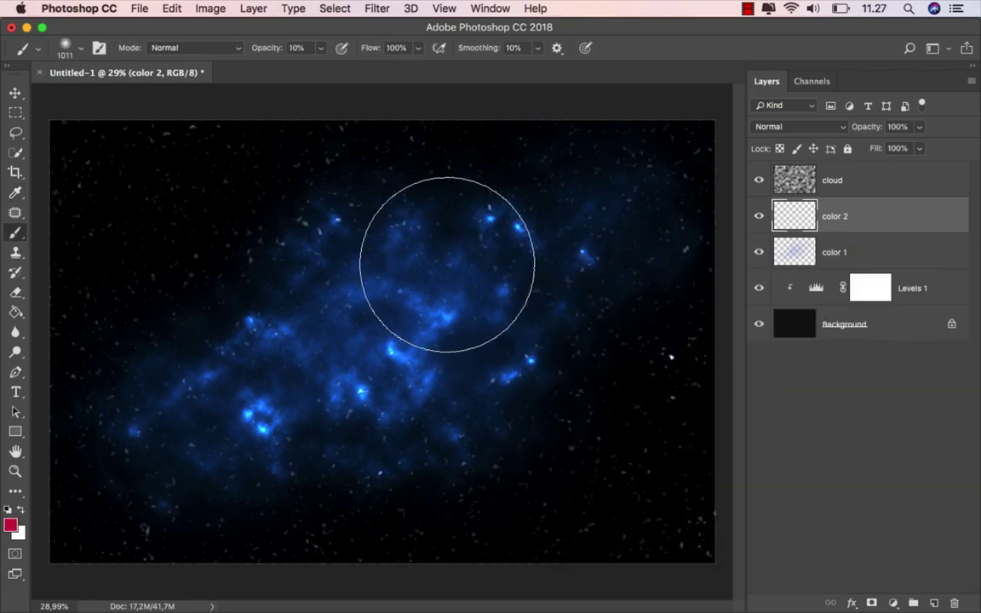
pyautogui.click(321, 49)
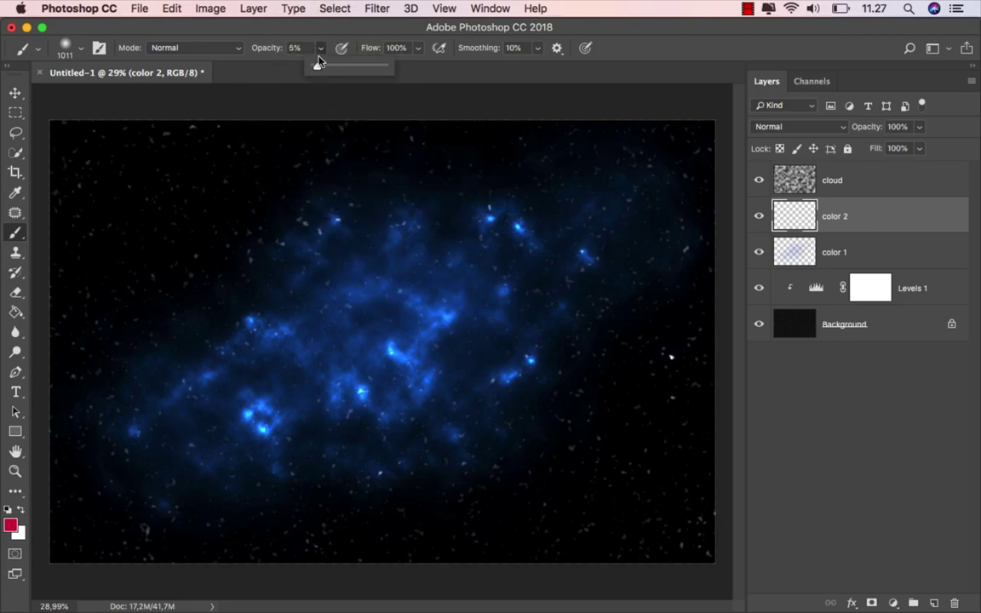
# Step: Brush soft crimson strokes around the blue nebula's edges on the color 2 layer
pyautogui.moveTo(504, 361)
pyautogui.mouseDown()
pyautogui.moveTo(544, 411)
pyautogui.moveTo(598, 416)
pyautogui.moveTo(564, 360)
pyautogui.moveTo(449, 426)
pyautogui.moveTo(454, 355)
pyautogui.moveTo(482, 318)
pyautogui.moveTo(253, 299)
pyautogui.moveTo(296, 258)
pyautogui.moveTo(313, 197)
pyautogui.moveTo(355, 208)
pyautogui.moveTo(353, 227)
pyautogui.moveTo(195, 256)
pyautogui.moveTo(187, 302)
pyautogui.moveTo(260, 186)
pyautogui.moveTo(263, 212)
pyautogui.moveTo(191, 325)
pyautogui.moveTo(161, 422)
pyautogui.moveTo(241, 420)
pyautogui.moveTo(355, 390)
pyautogui.moveTo(477, 421)
pyautogui.moveTo(545, 390)
pyautogui.moveTo(514, 252)
pyautogui.moveTo(478, 280)
pyautogui.moveTo(513, 329)
pyautogui.moveTo(638, 391)
pyautogui.moveTo(504, 252)
pyautogui.moveTo(545, 248)
pyautogui.moveTo(456, 241)
pyautogui.moveTo(455, 396)
pyautogui.moveTo(248, 427)
pyautogui.moveTo(176, 427)
pyautogui.moveTo(180, 405)
pyautogui.mouseUp()
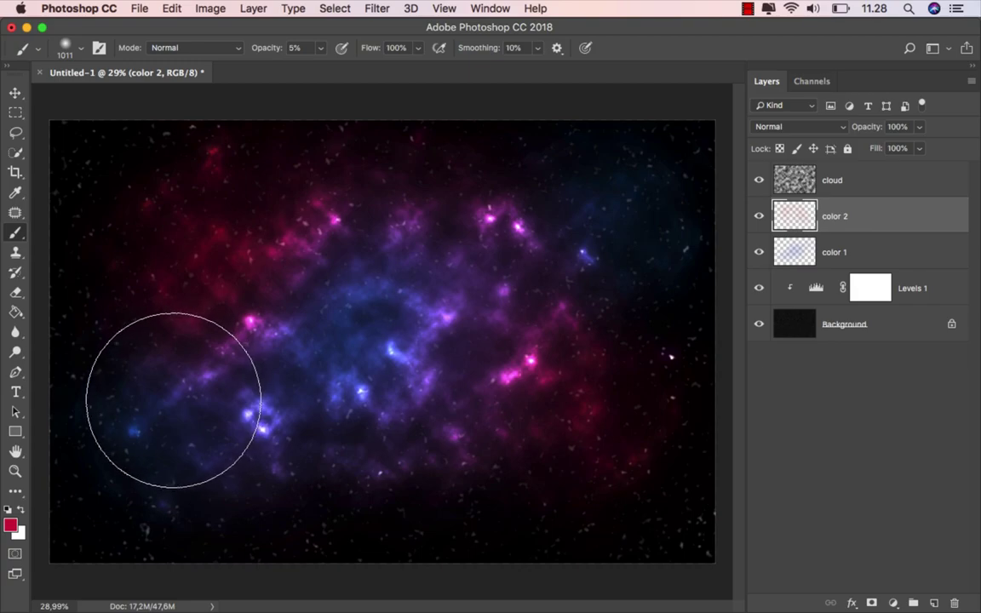
pyautogui.click(15, 92)
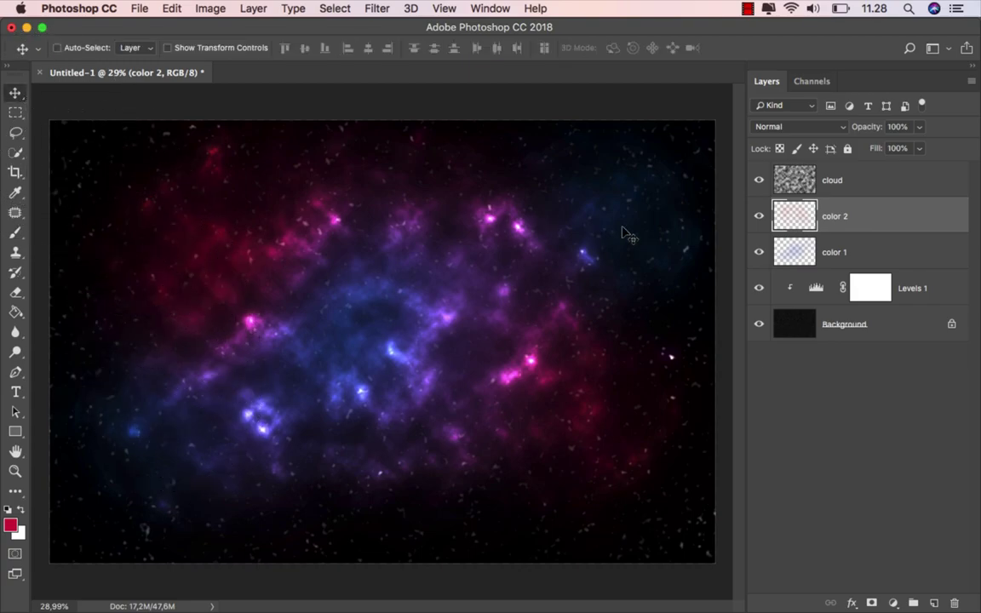
# Step: Toggle the color 2 layer off and on to compare, then lower its opacity to 82%
pyautogui.click(759, 217)
pyautogui.click(761, 217)
pyautogui.moveTo(919, 127); pyautogui.dragTo(909, 150)
pyautogui.click(866, 180)
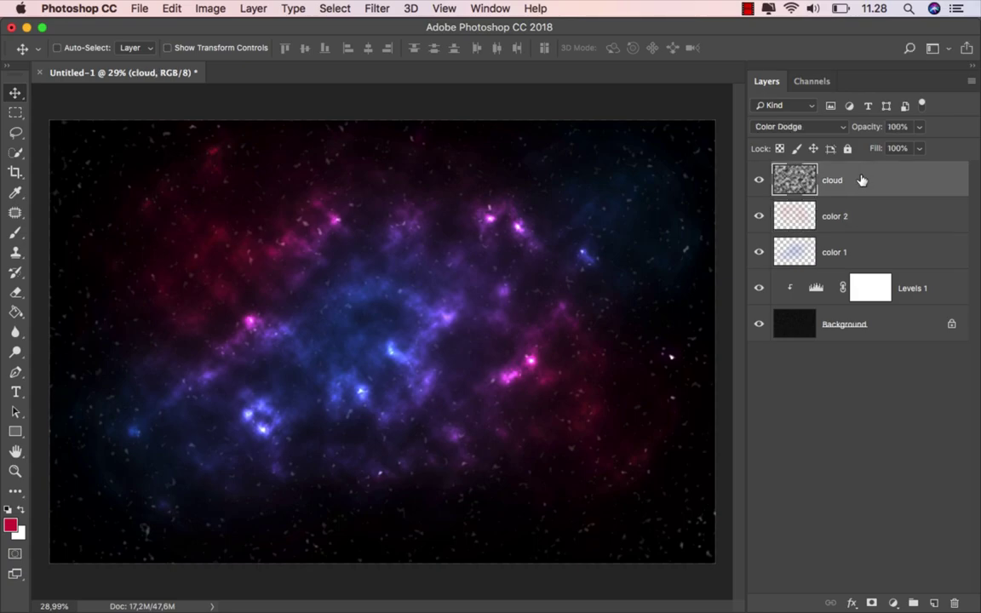